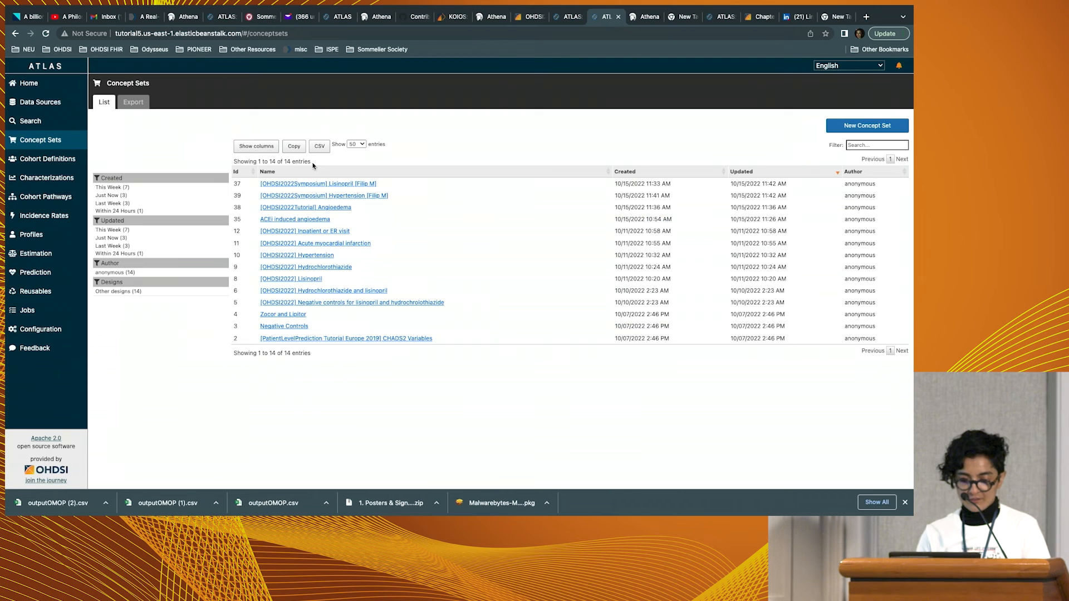
Create a new concept set, and switch to Athena, going back from the Portal hypertension concept pages to the term search.
left_click(860, 126)
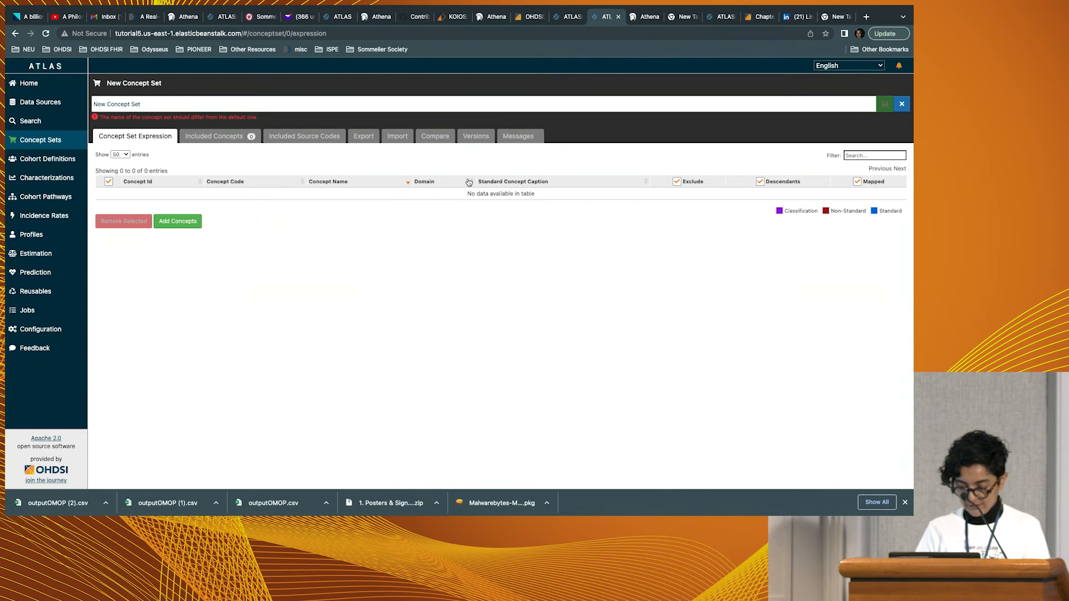
left_click(651, 18)
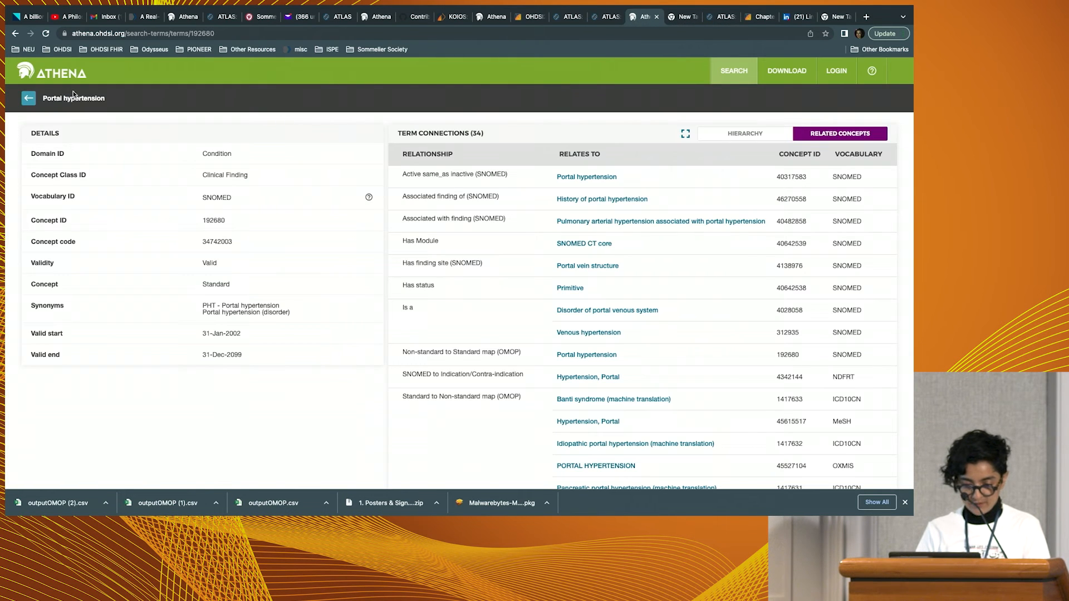
left_click(35, 100)
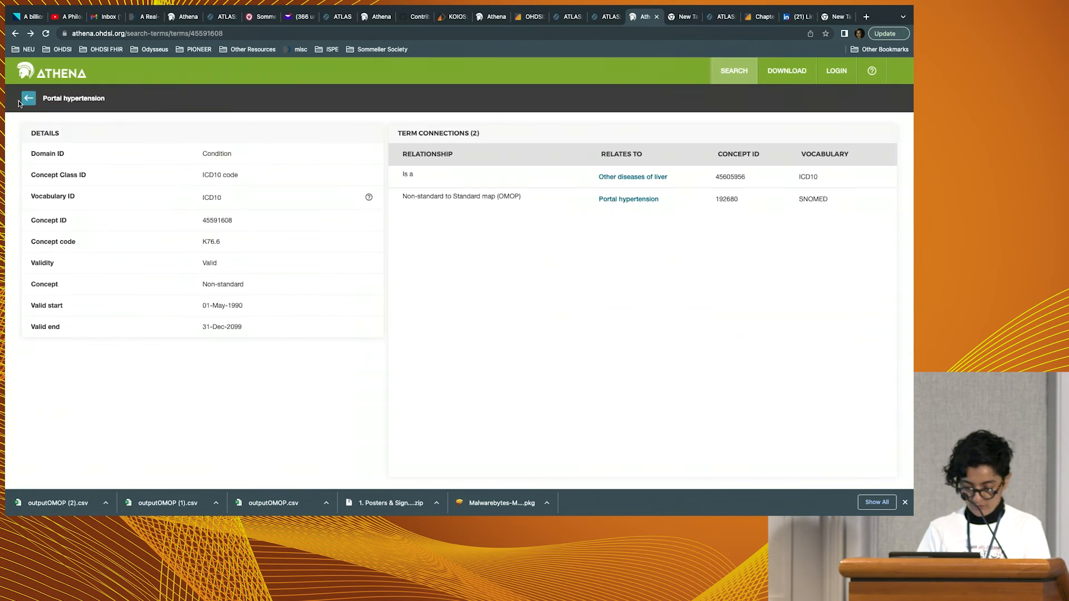
left_click(28, 99)
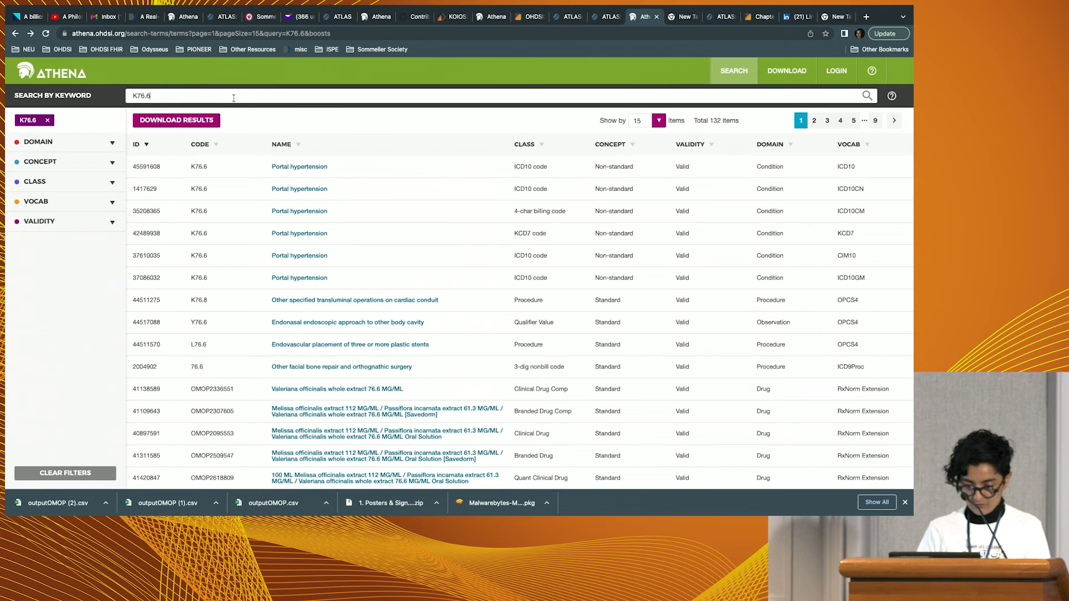
Clear the K76.6 keyword and search the Athena vocabulary for "hypertensive disorder".
left_click(48, 120)
left_click(187, 94)
type("hypeer")
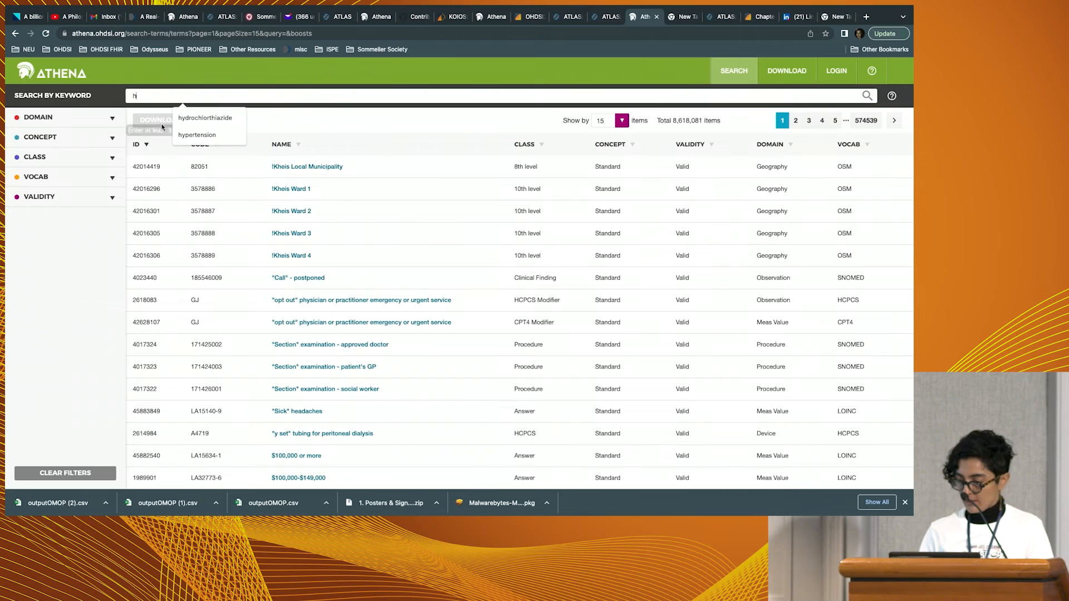
key("BackSpace")
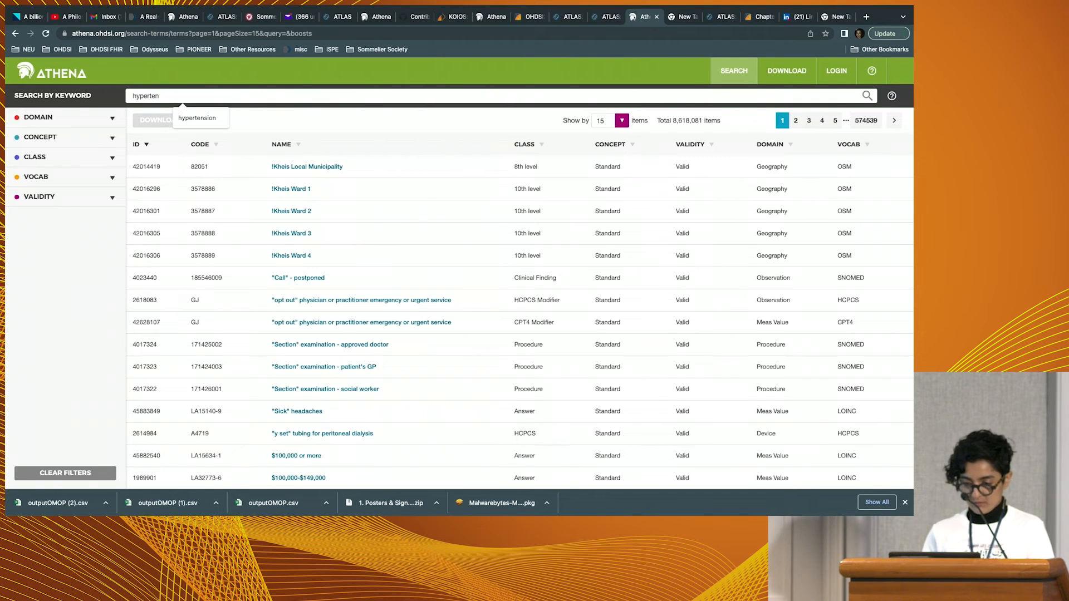
type("rtensi")
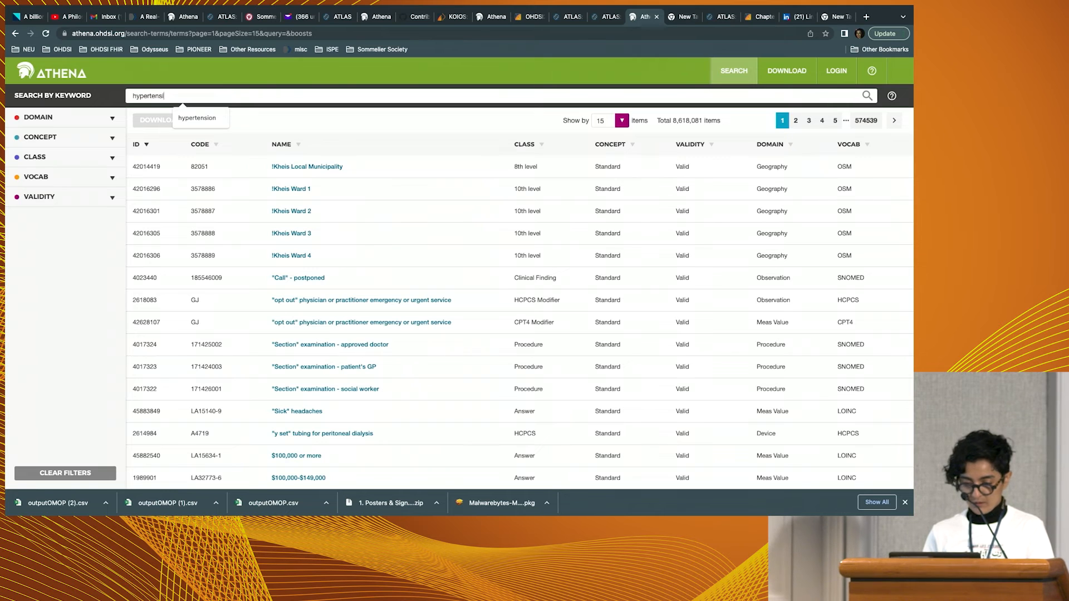
type("ve di")
key("BackSpace")
key("BackSpace")
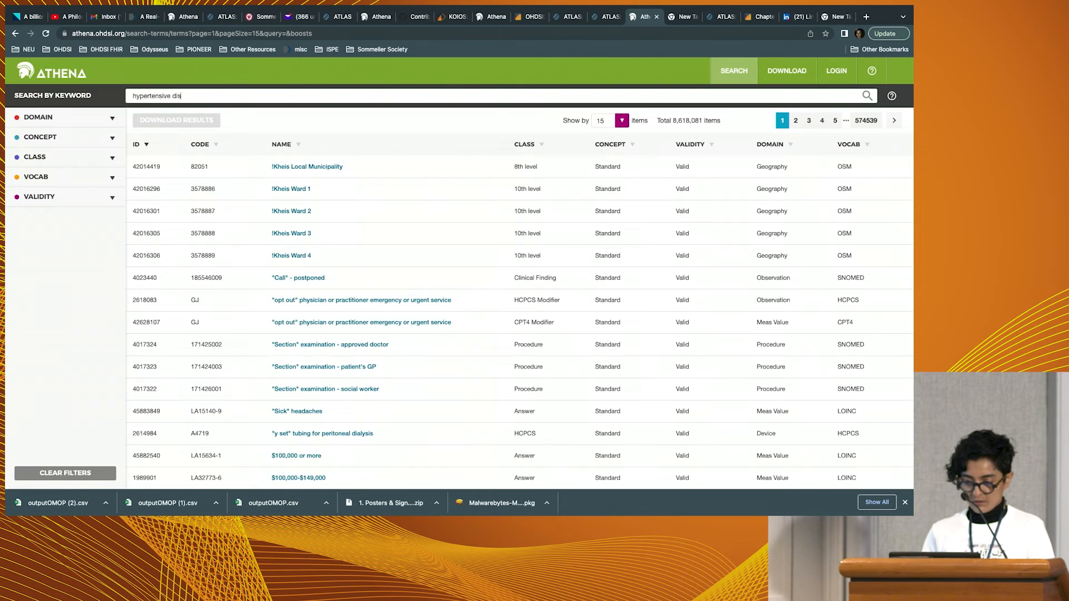
key("Return")
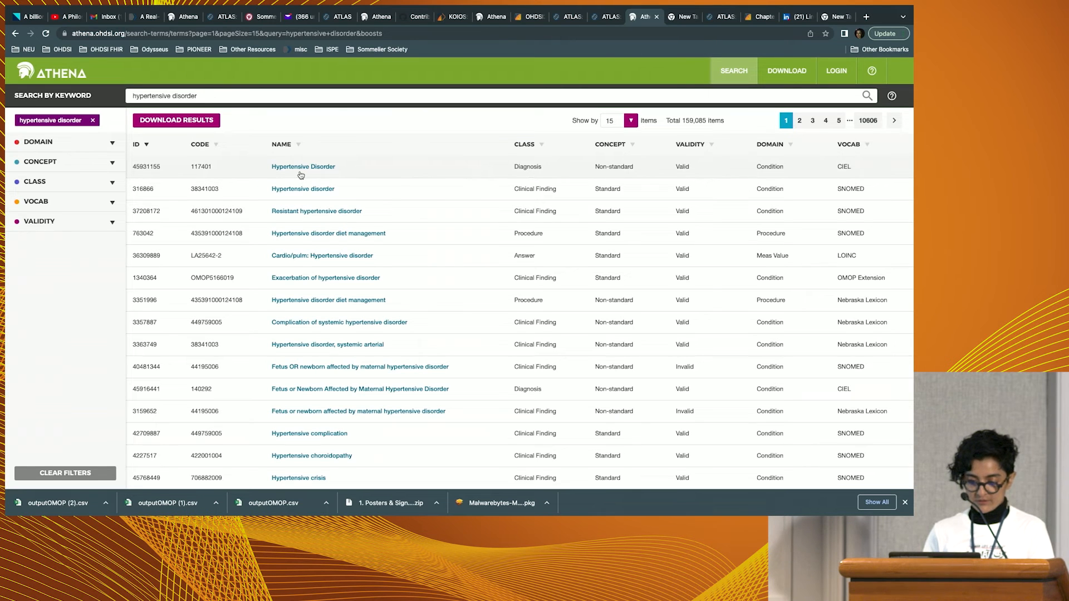
Open the standard SNOMED concept Hypertensive disorder and copy its concept ID.
left_click(301, 189)
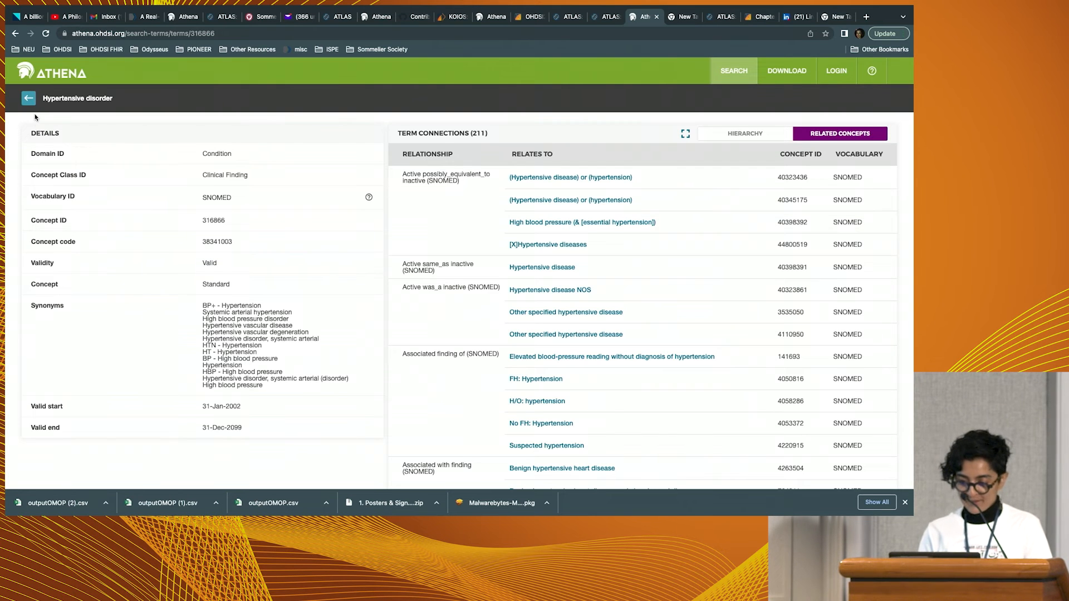
left_click(27, 99)
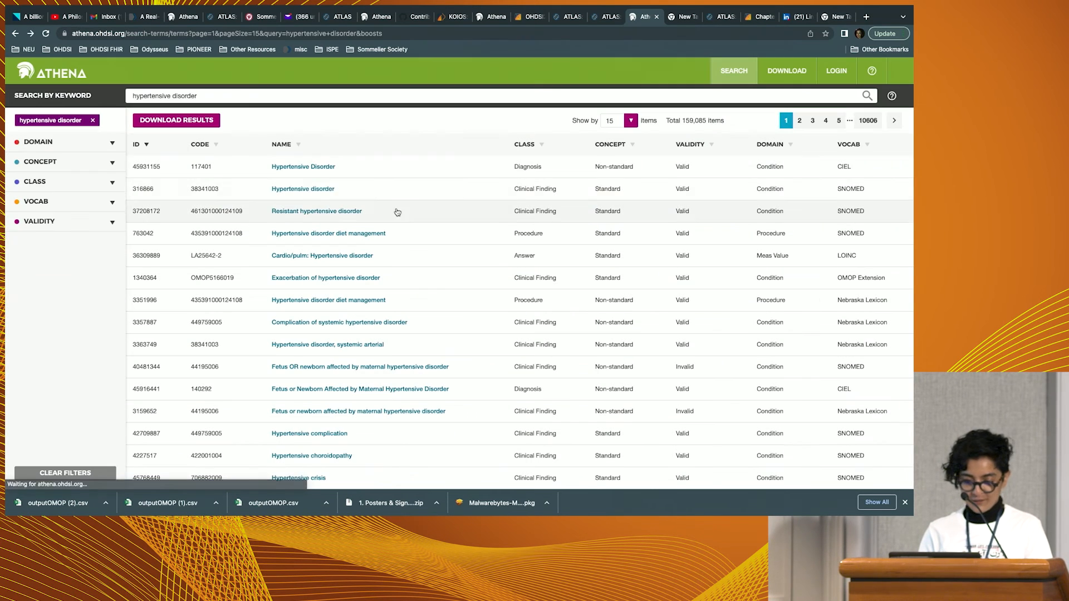
left_click(285, 190)
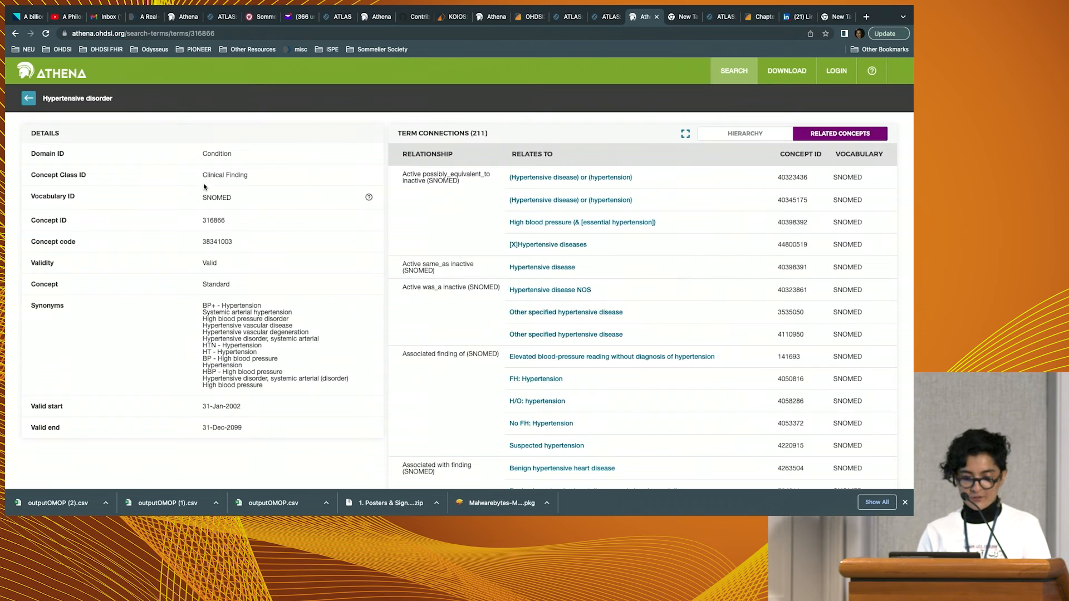
double_click(213, 221)
key("super+c")
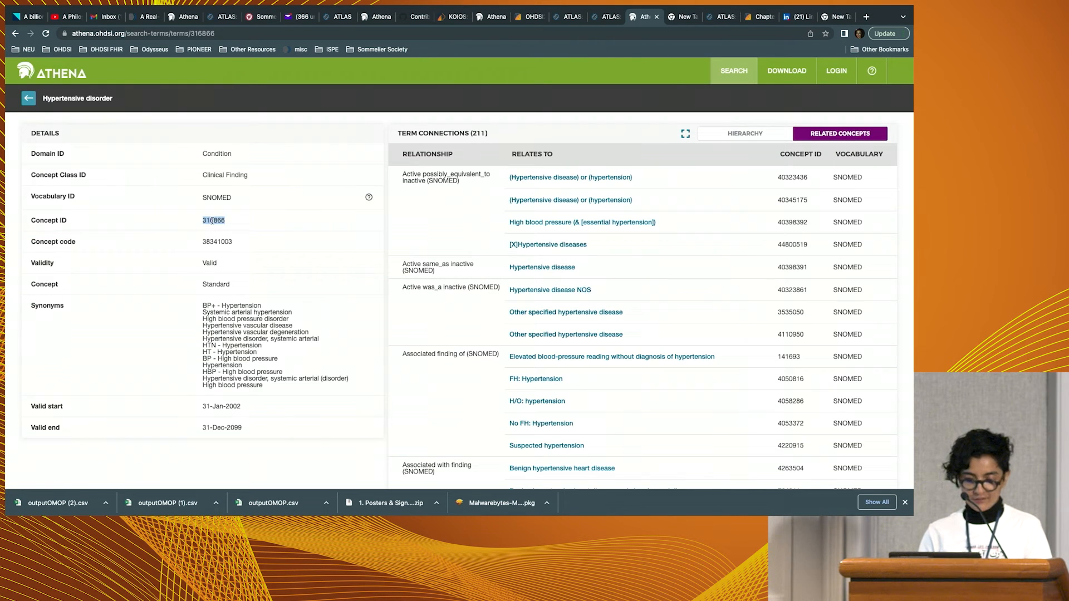
Switch to ATLAS and import concept identifier 316866 with its descendants into the new concept set.
left_click(612, 17)
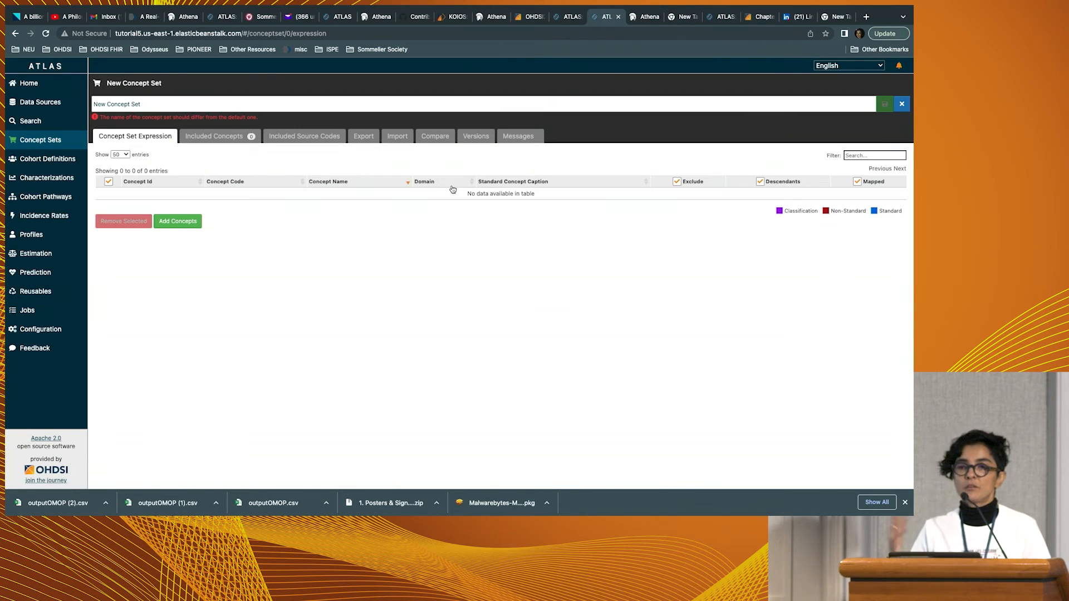
left_click(390, 145)
left_click(249, 214)
key("super+v")
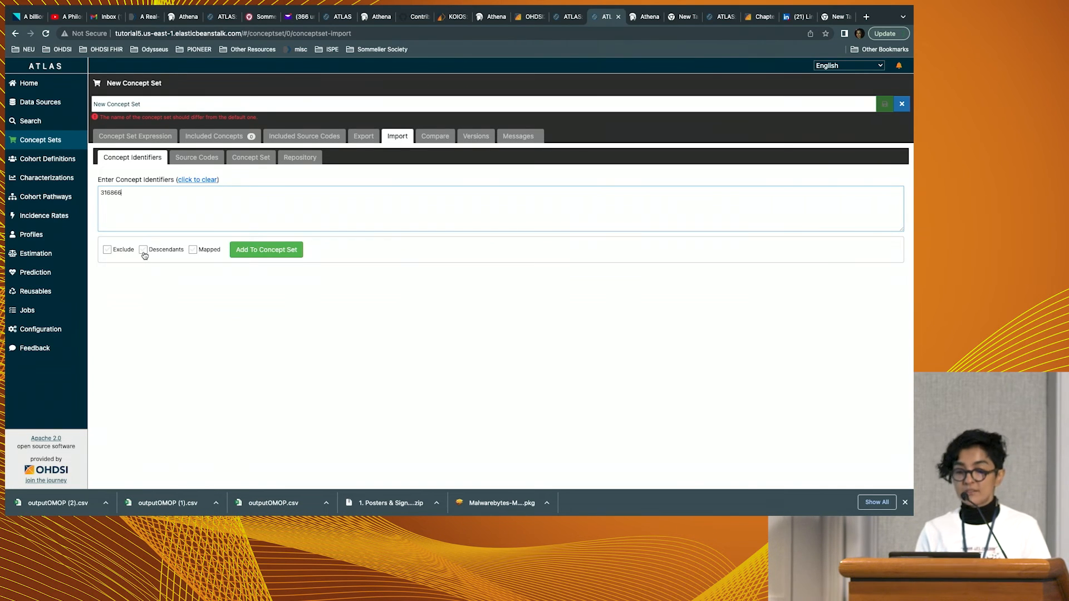
left_click(251, 255)
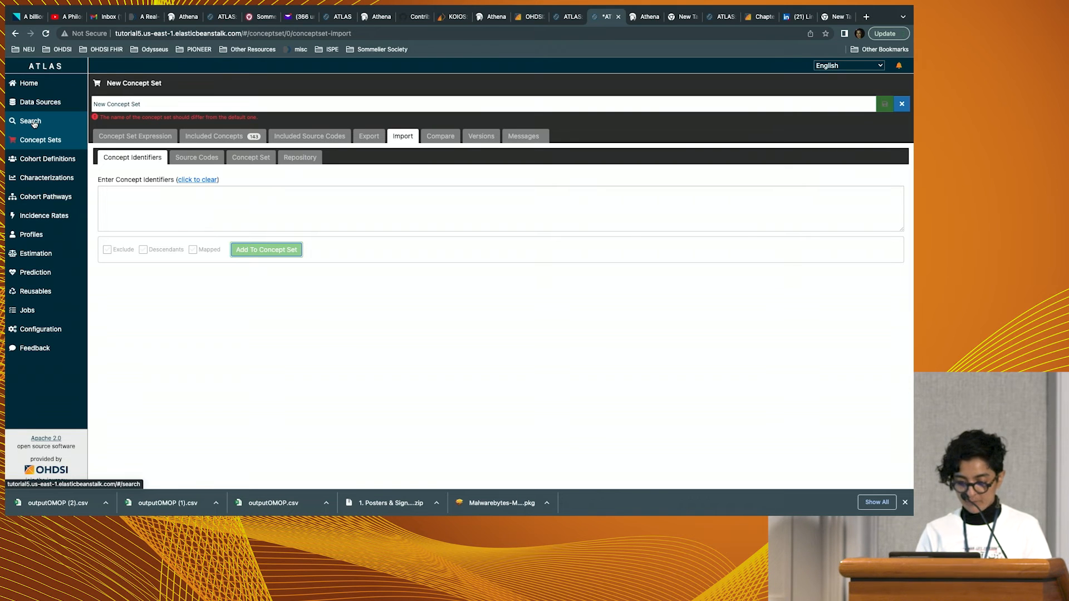
left_click(266, 249)
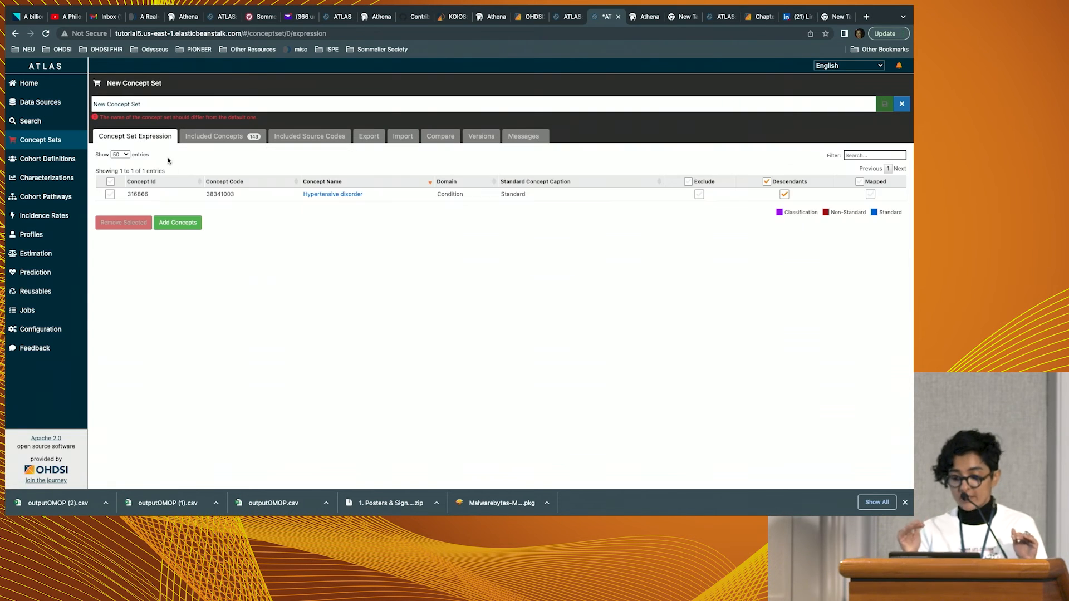
Open the Hypertensive disorder concept's hierarchy and examine its parent and child concepts with their record counts.
left_click(344, 196)
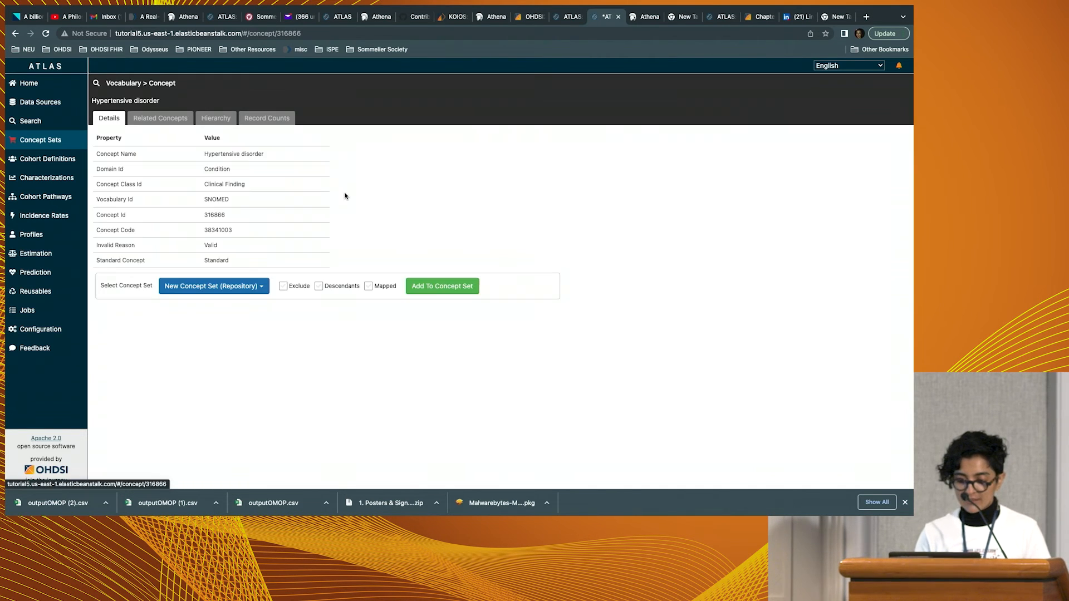
left_click(218, 122)
scroll(422, 246, "down", 1)
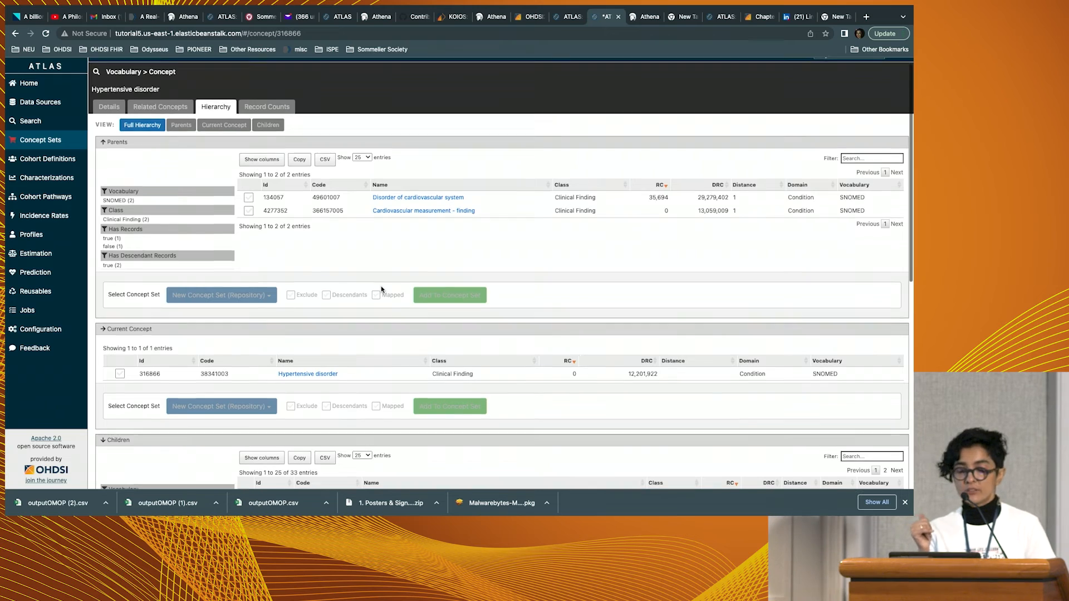
scroll(382, 290, "down", 5)
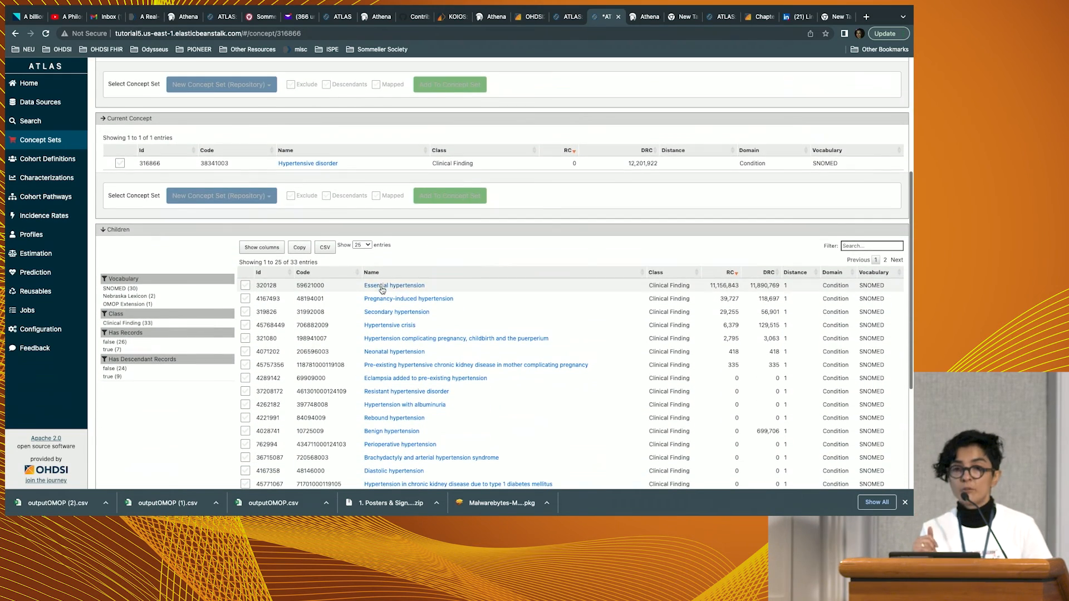
scroll(440, 345, "down", 4)
scroll(439, 345, "down", 1)
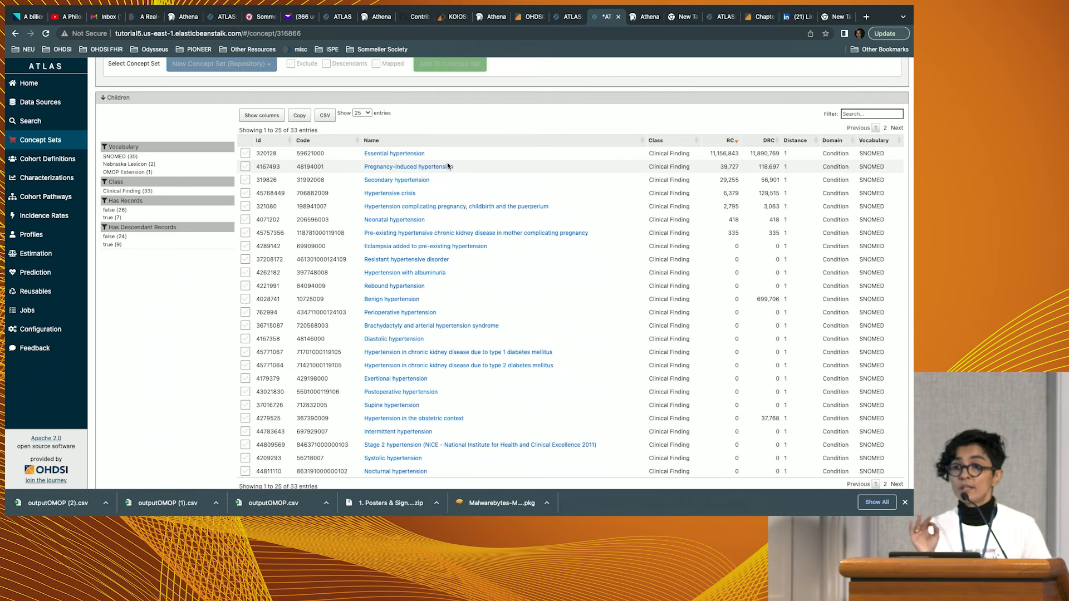
scroll(446, 191, "down", 1)
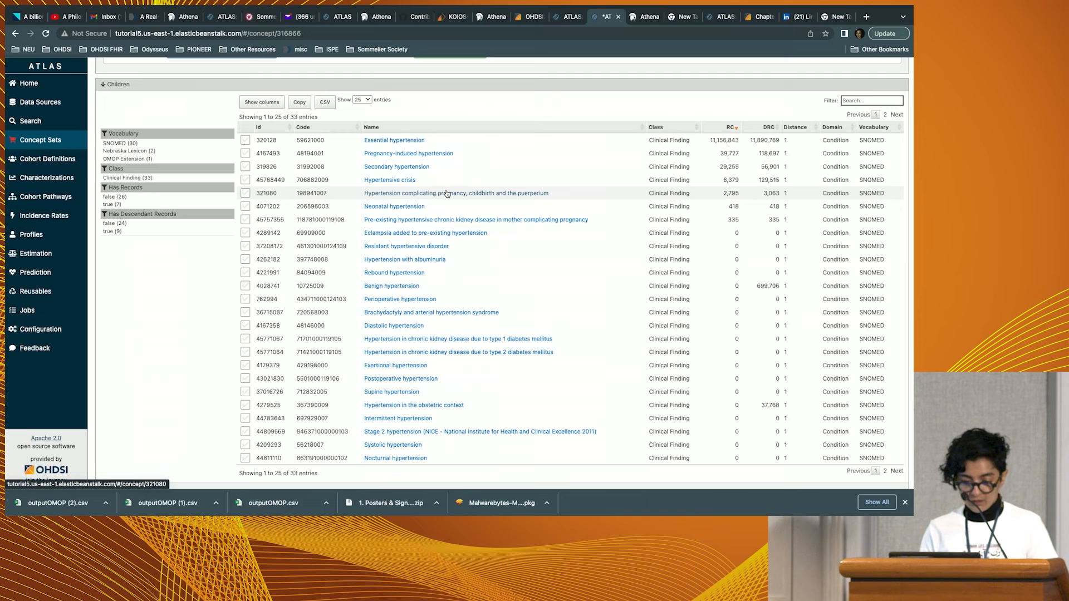
Select Essential hypertension among the child concepts, and return to the new concept set's expression without adding it.
left_click(245, 139)
scroll(351, 212, "down", 2)
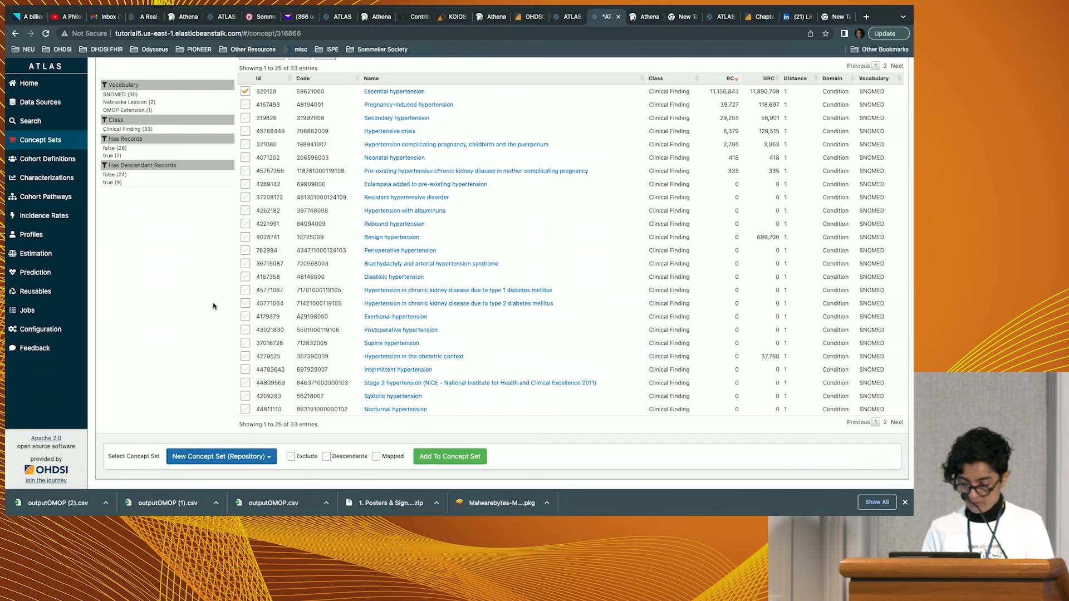
scroll(213, 306, "up", 10)
left_click(110, 120)
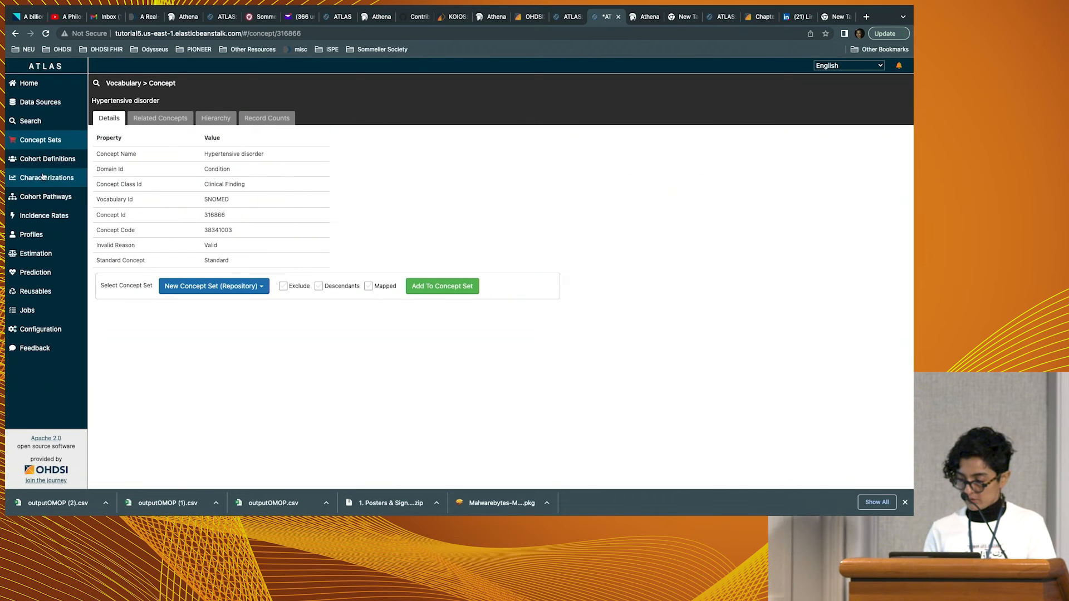
left_click(49, 140)
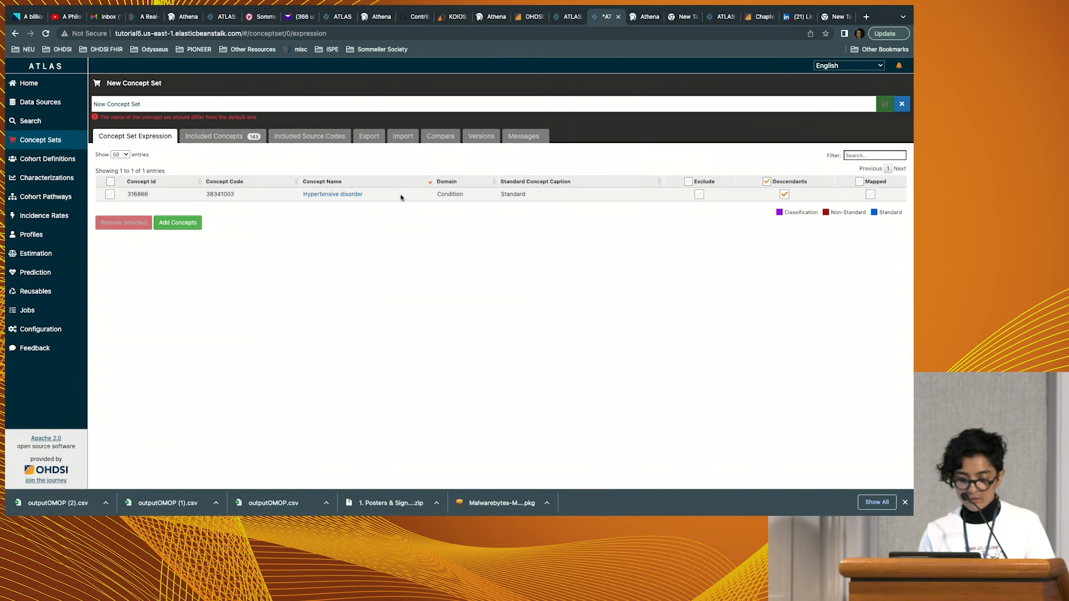
Name the concept set "[demo] HTN", save it and close it.
left_click(226, 107)
key("ctrl+Left")
key("ctrl+Right")
key("super+a")
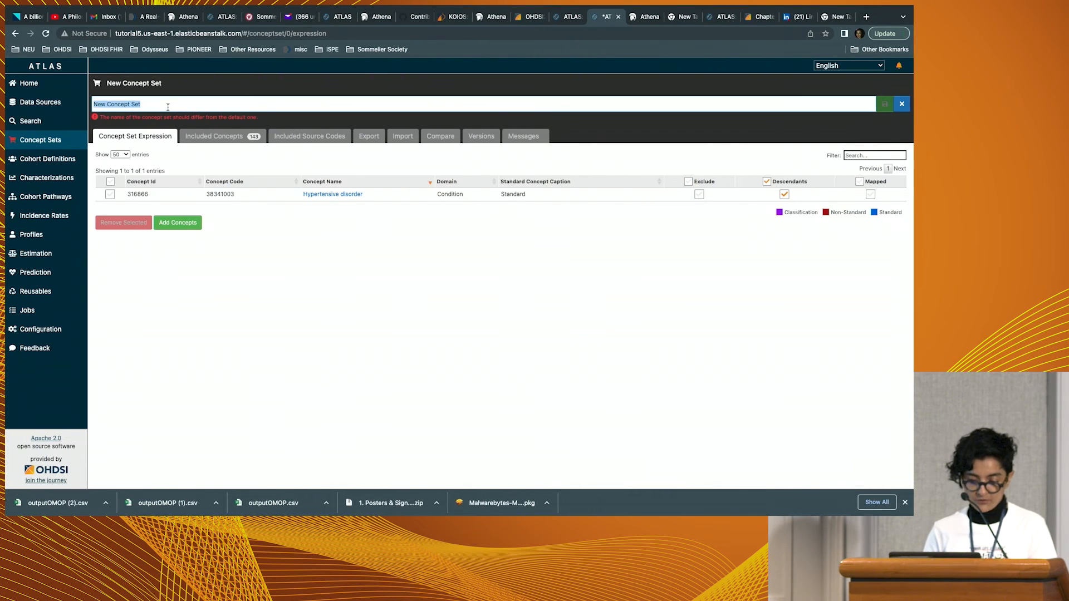
type("[demo] HTN")
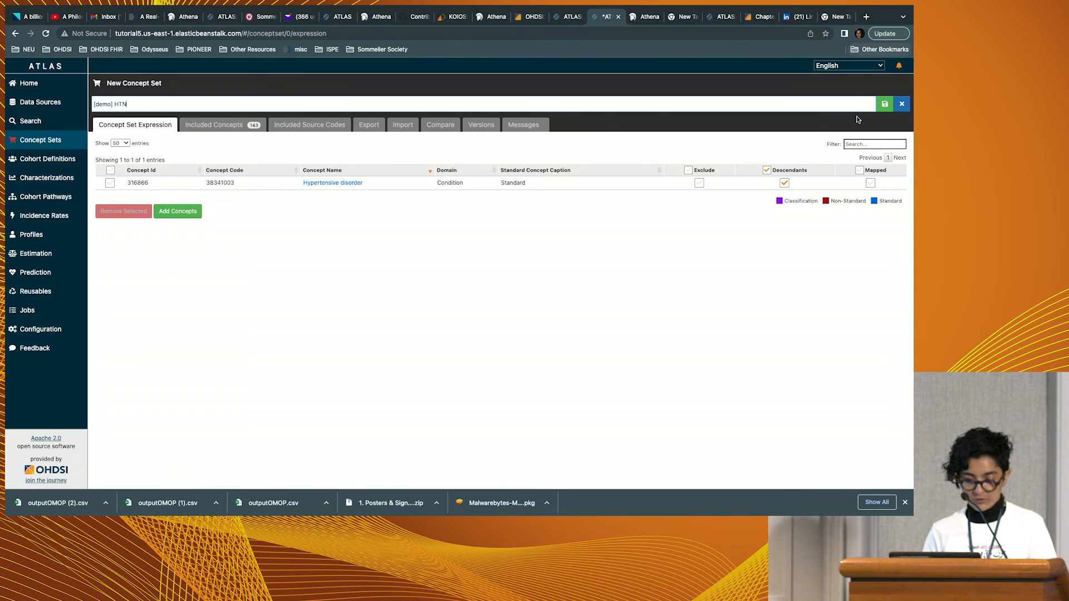
left_click(885, 104)
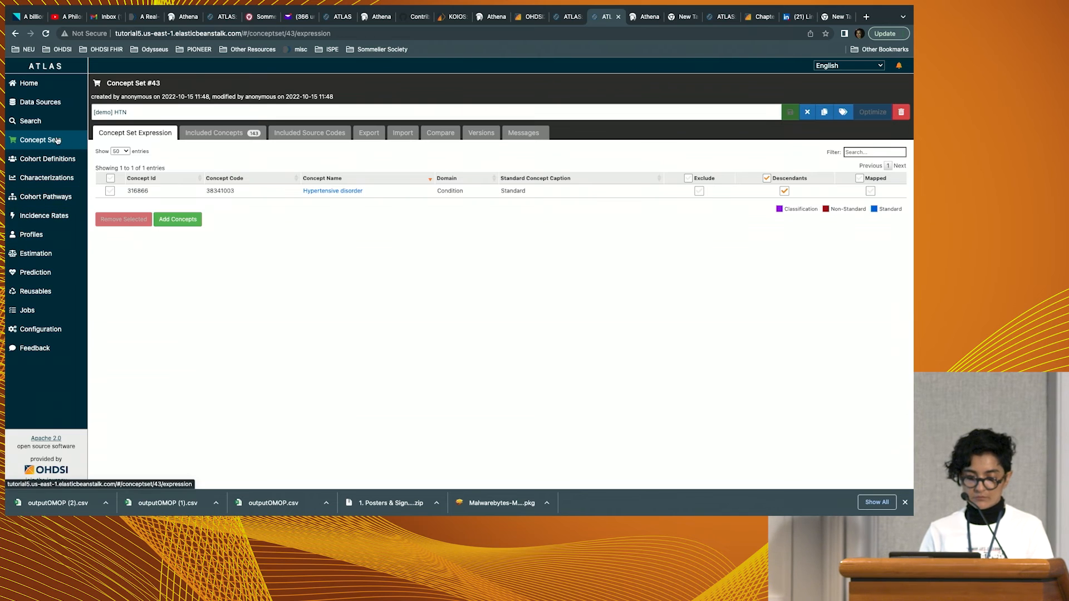
left_click(807, 112)
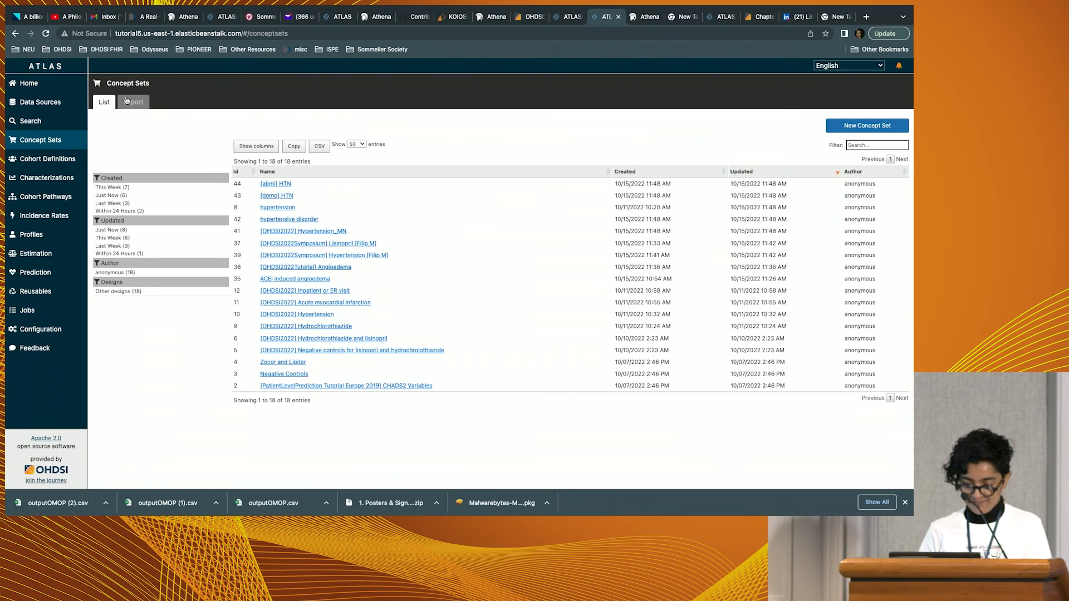
Search the ATLAS vocabulary for "lisinopril".
left_click(42, 120)
left_click(179, 108)
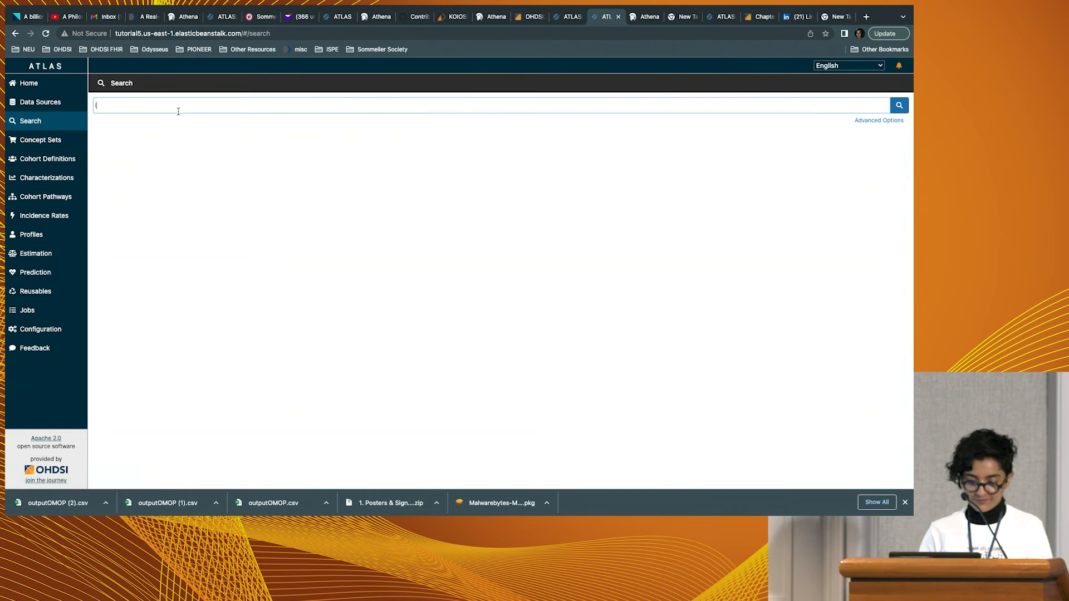
type("lisinopril")
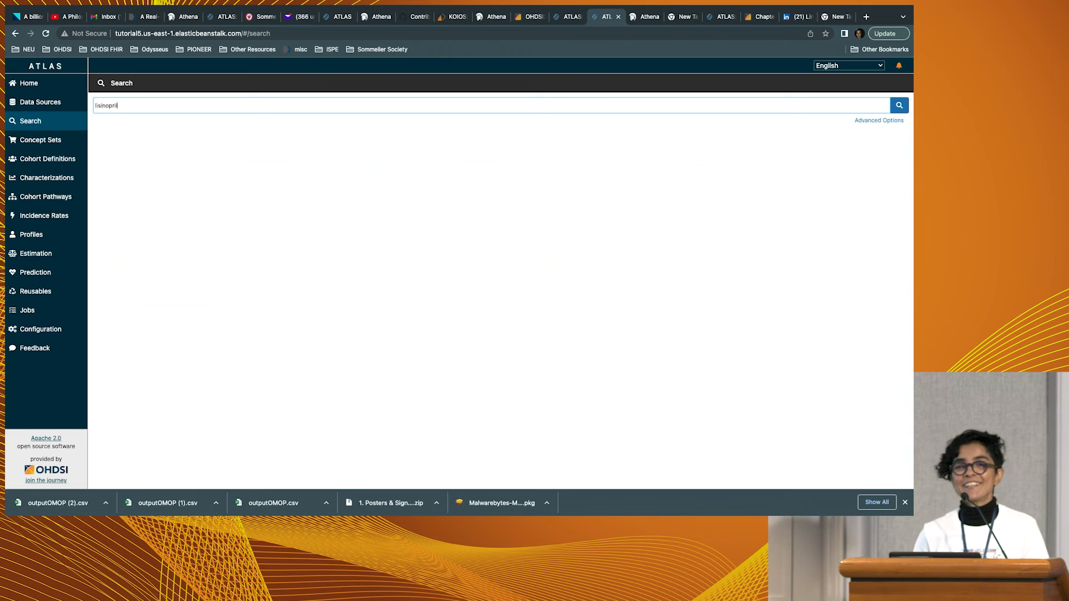
key("Return")
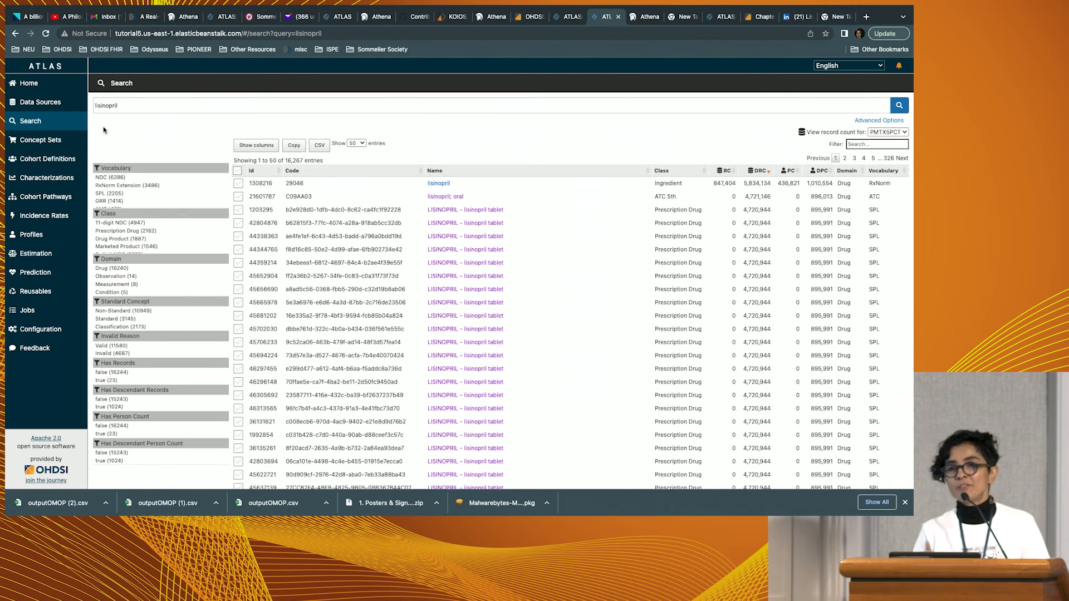
Repeat the vocabulary search with the misspelled drug name "lisenoperil".
double_click(117, 105)
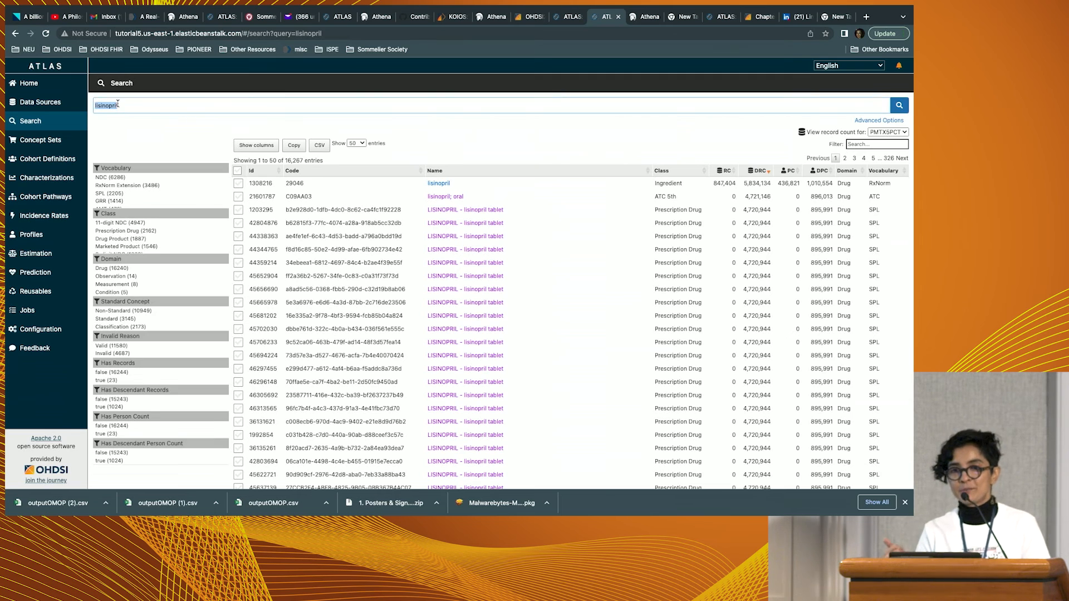
type("lisenop")
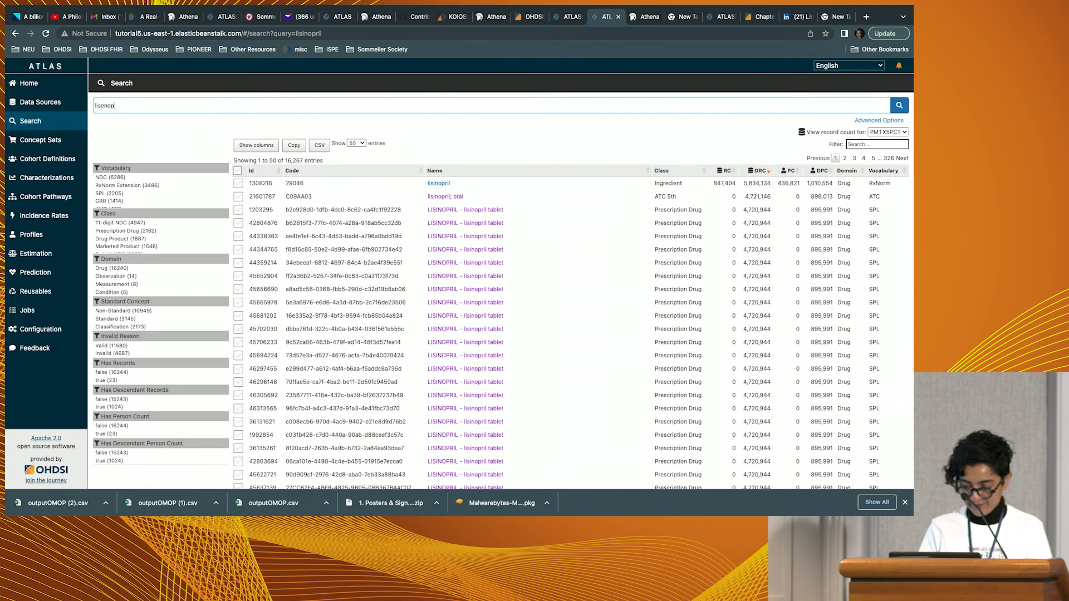
type("eril")
key("Return")
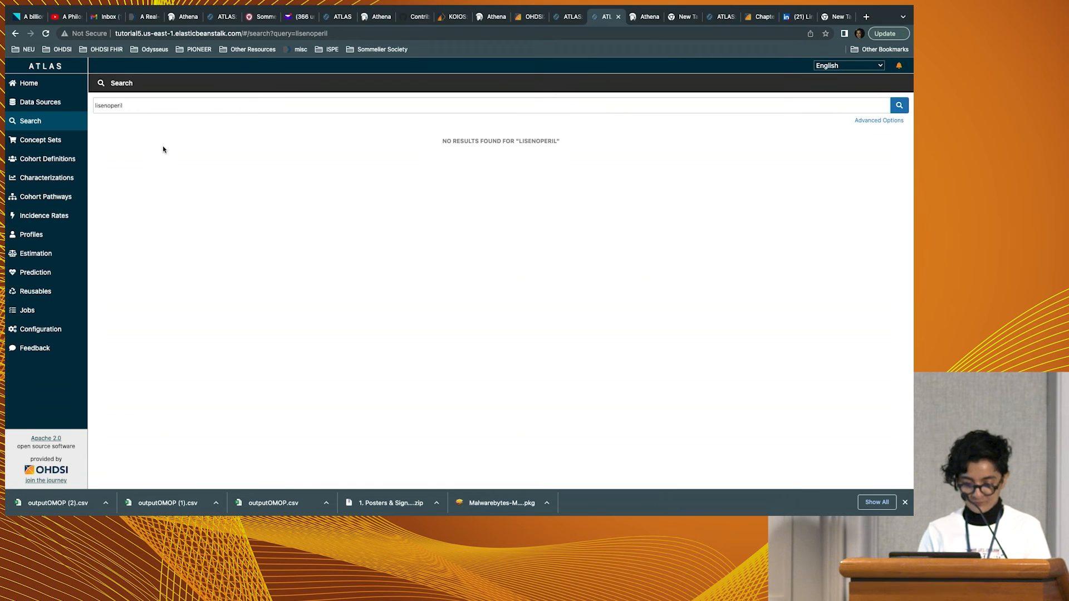
Search the ATLAS vocabulary again with the corrected drug name "lisinopril".
double_click(115, 107)
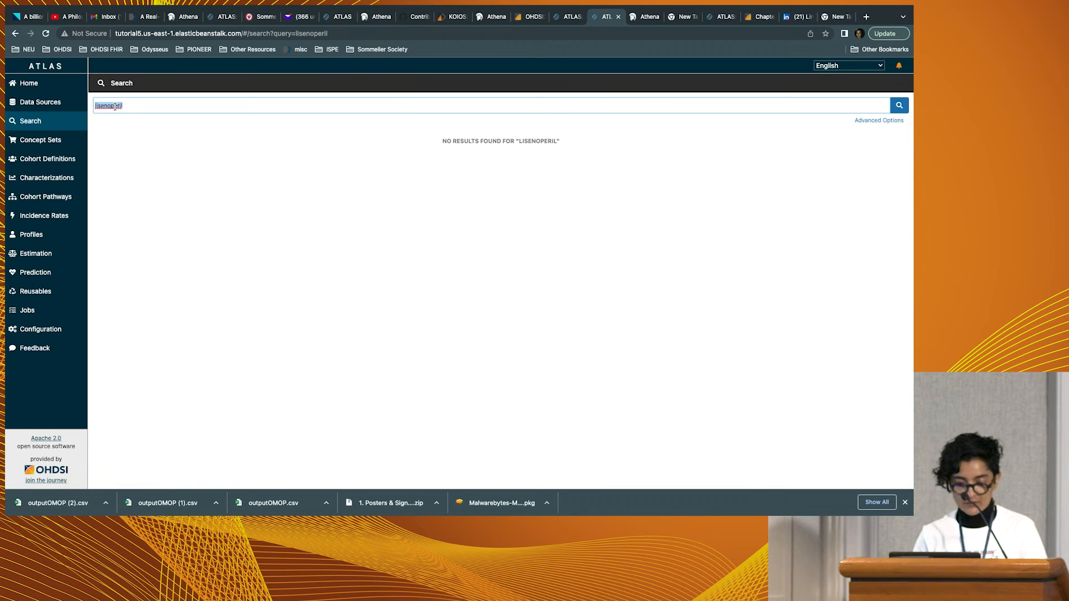
type("lis")
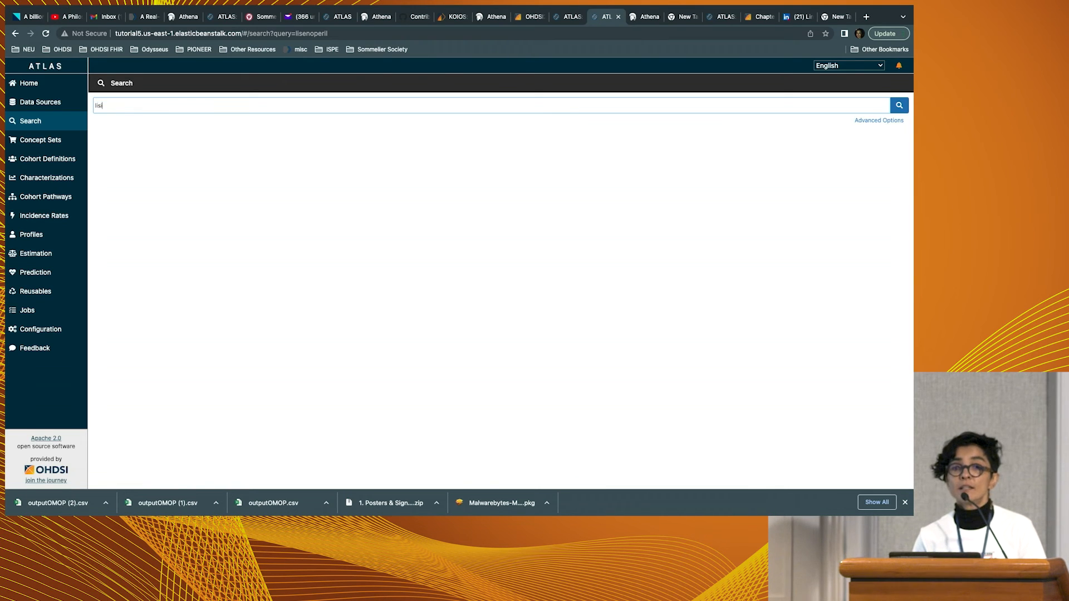
type("inopril")
key("Return")
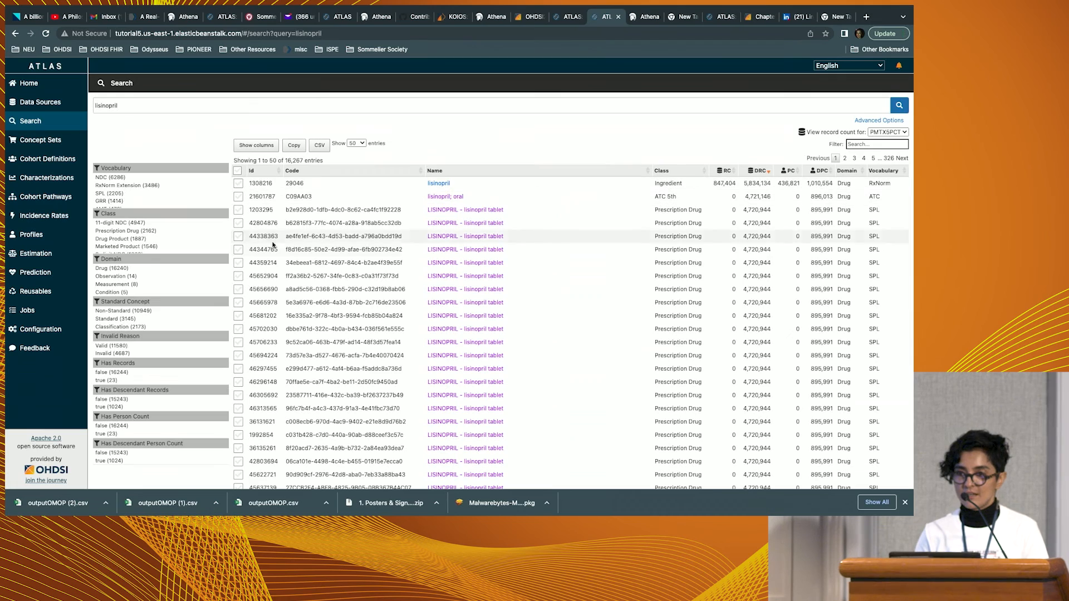
Add the RxNorm ingredient lisinopril (concept 1308216) with its descendants to a new concept set.
scroll(270, 245, "down", 1)
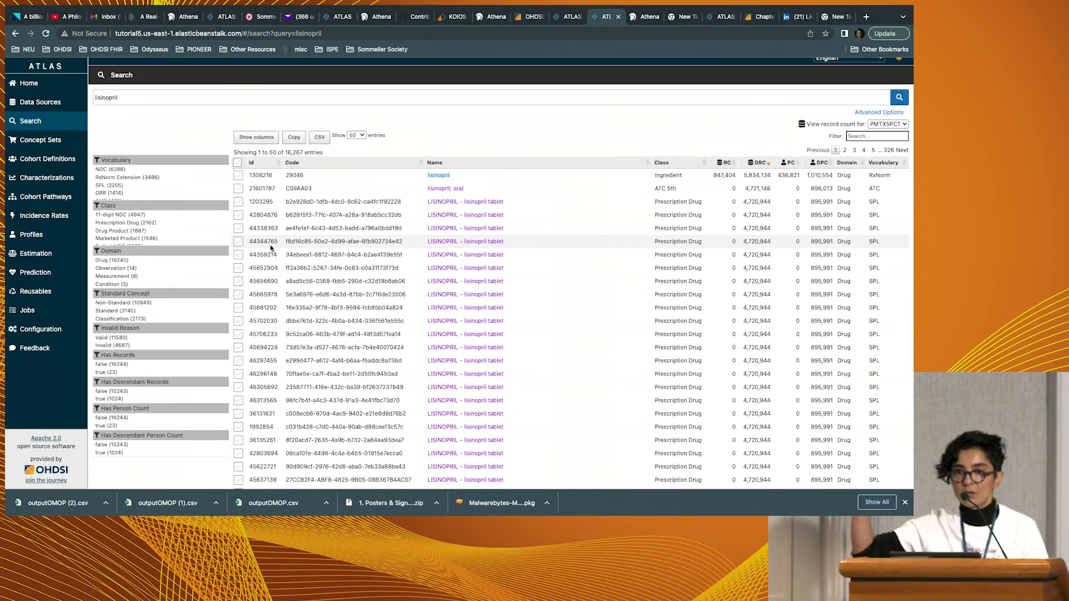
scroll(269, 245, "down", 3)
scroll(270, 245, "down", 2)
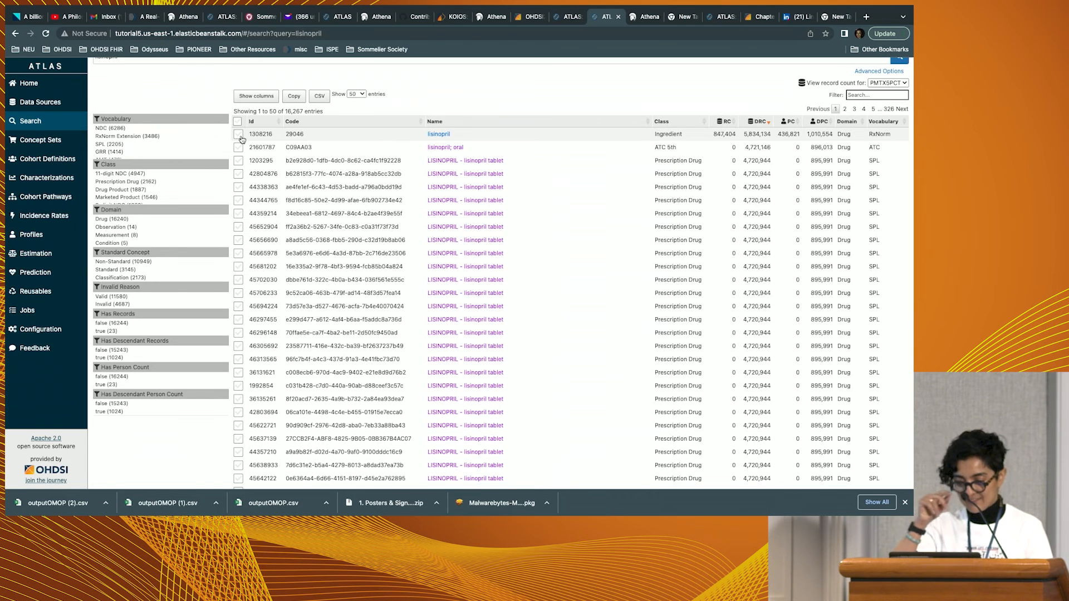
left_click(240, 136)
scroll(240, 138, "down", 1)
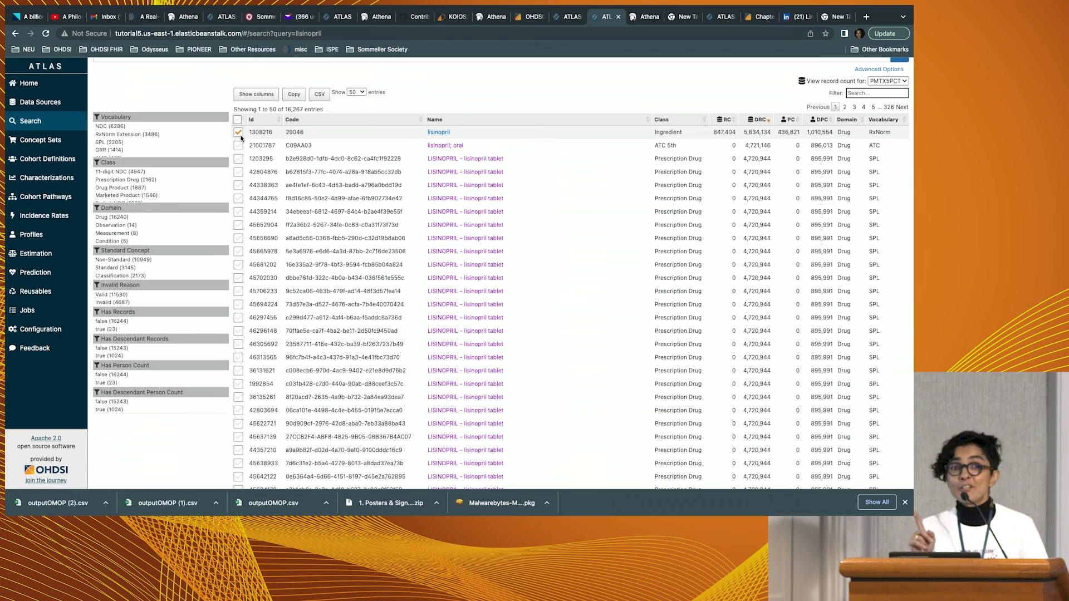
scroll(240, 138, "down", 10)
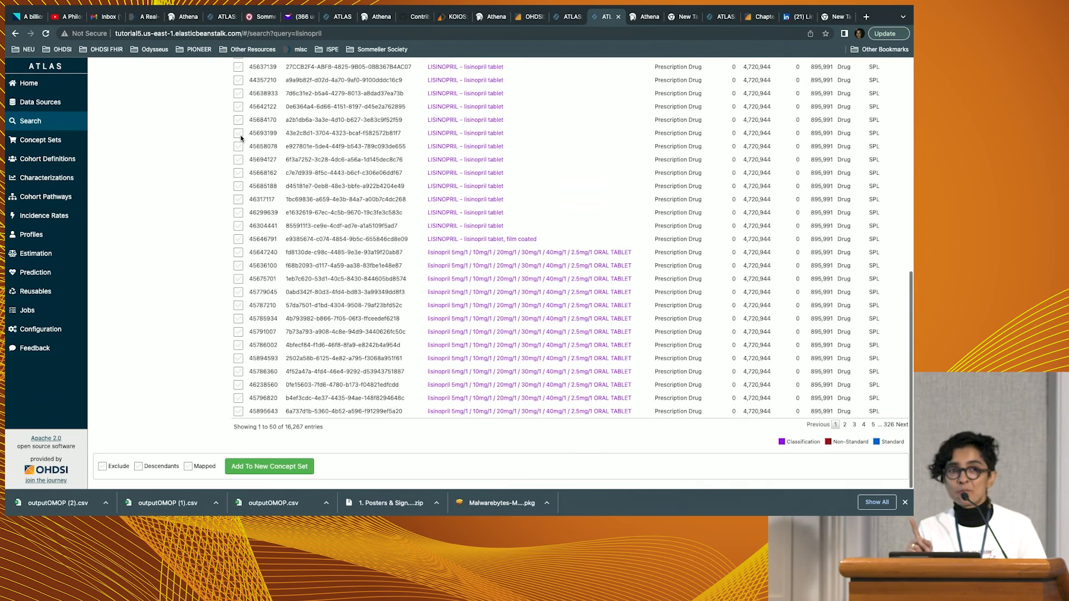
left_click(138, 466)
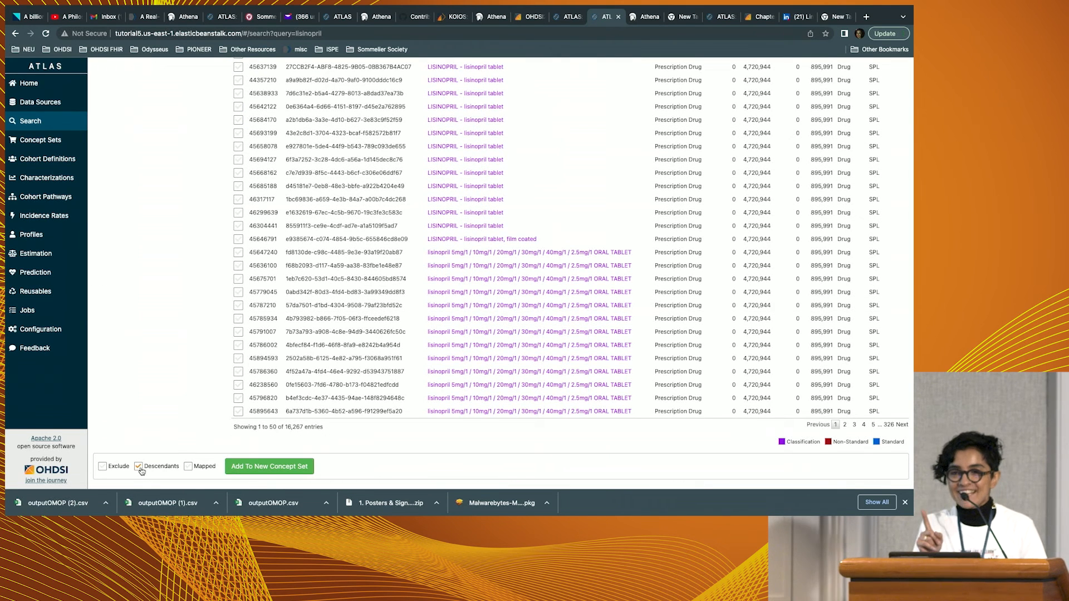
left_click(254, 471)
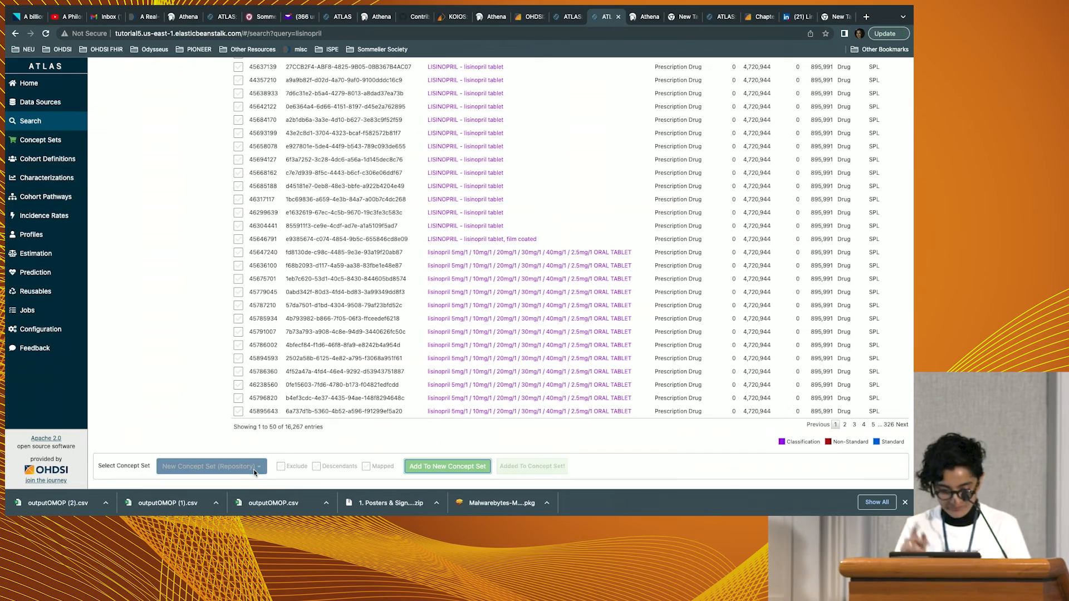
Open the new lisinopril concept set, name it "[dem] Lisinopriil" and save it.
scroll(257, 341, "up", 10)
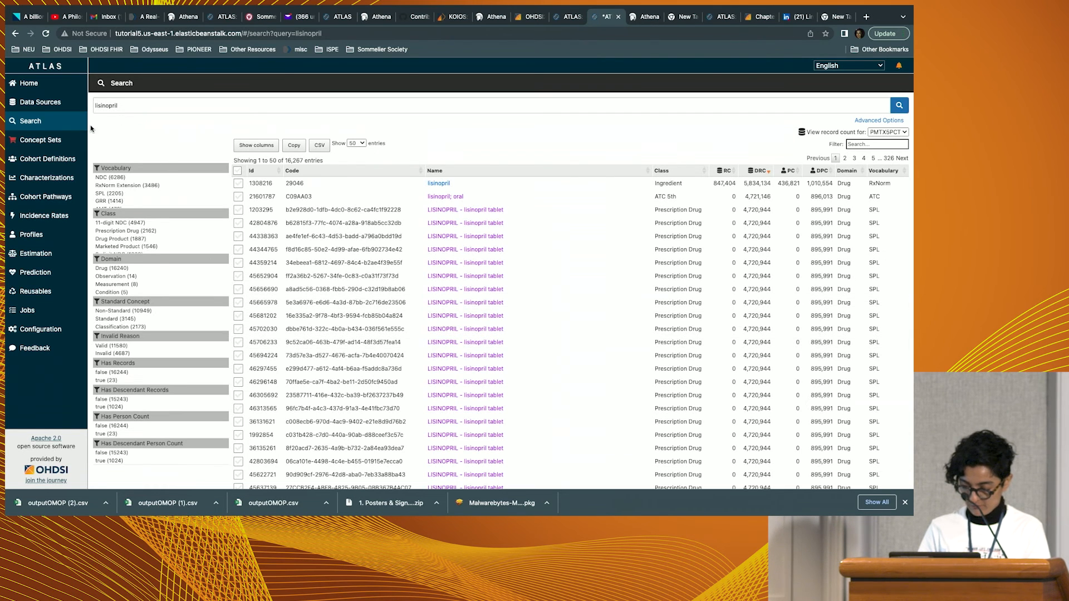
left_click(41, 140)
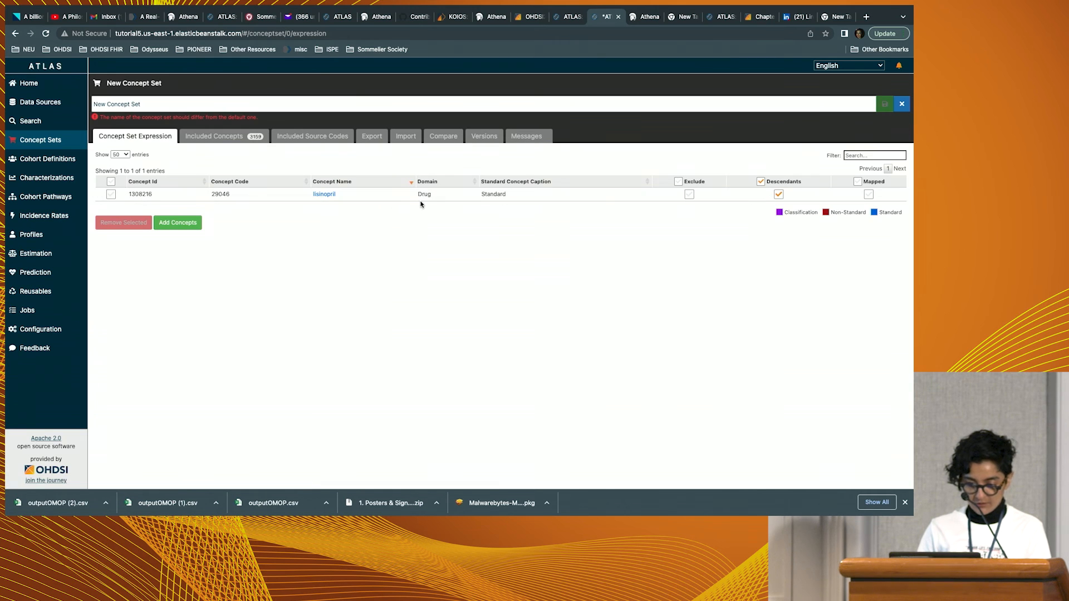
triple_click(162, 106)
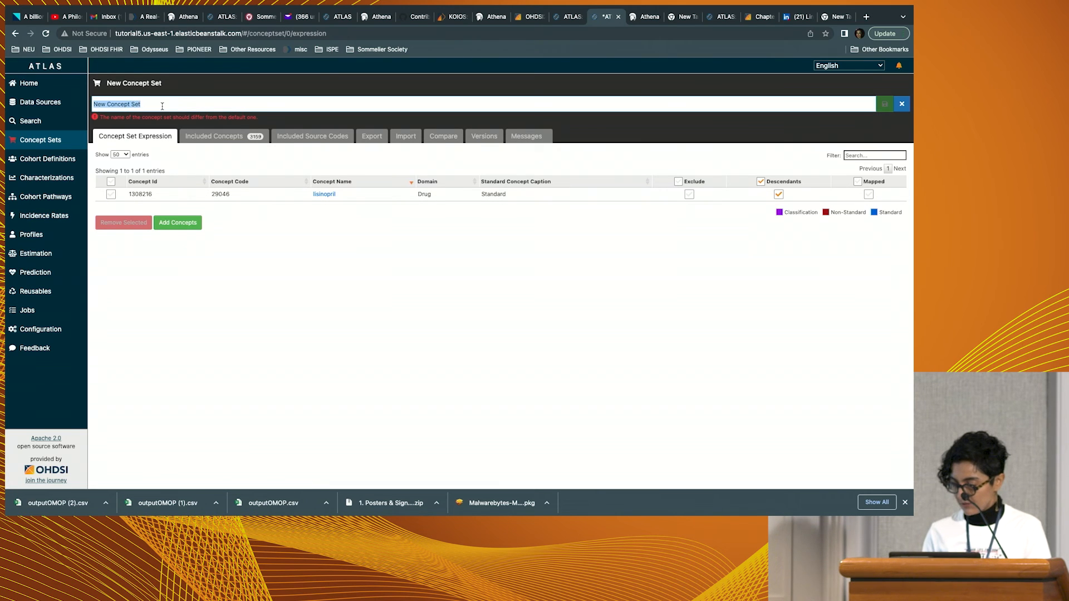
type("[dem")
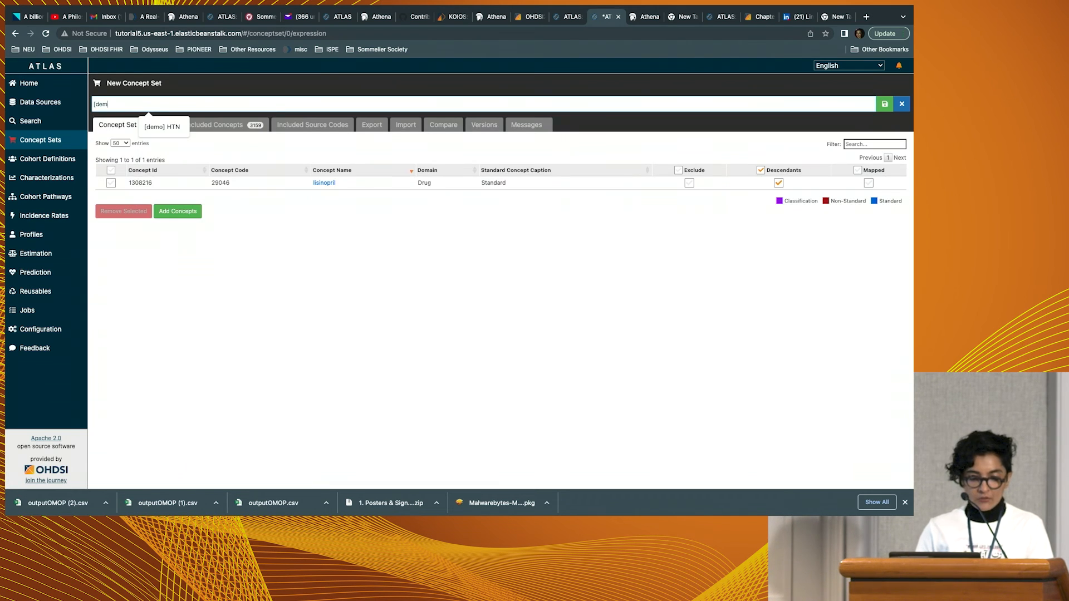
type("] Ki")
key("BackSpace")
key("BackSpace")
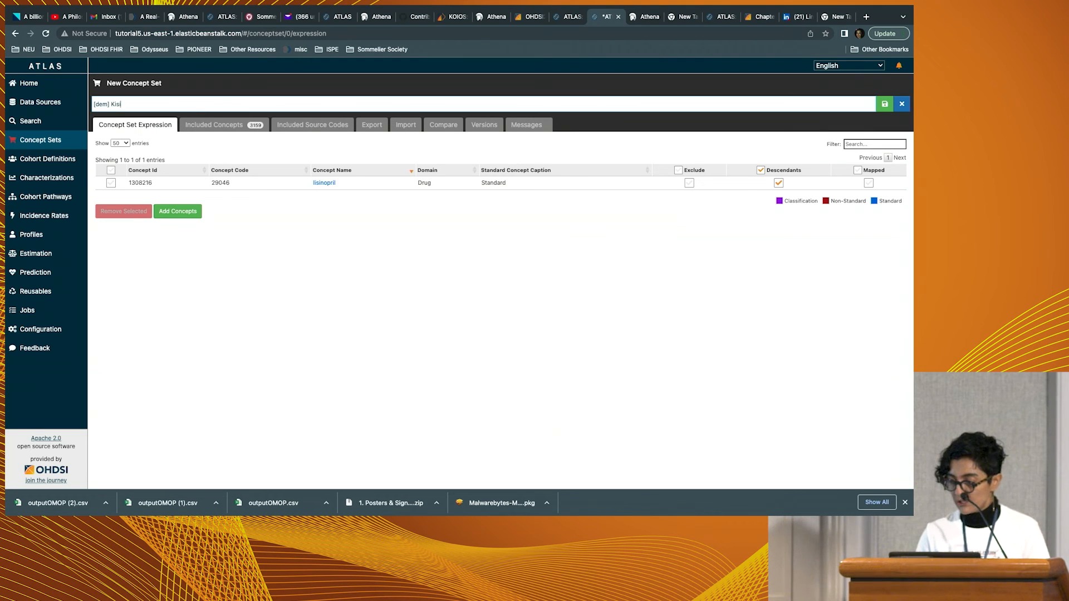
type("Lisi")
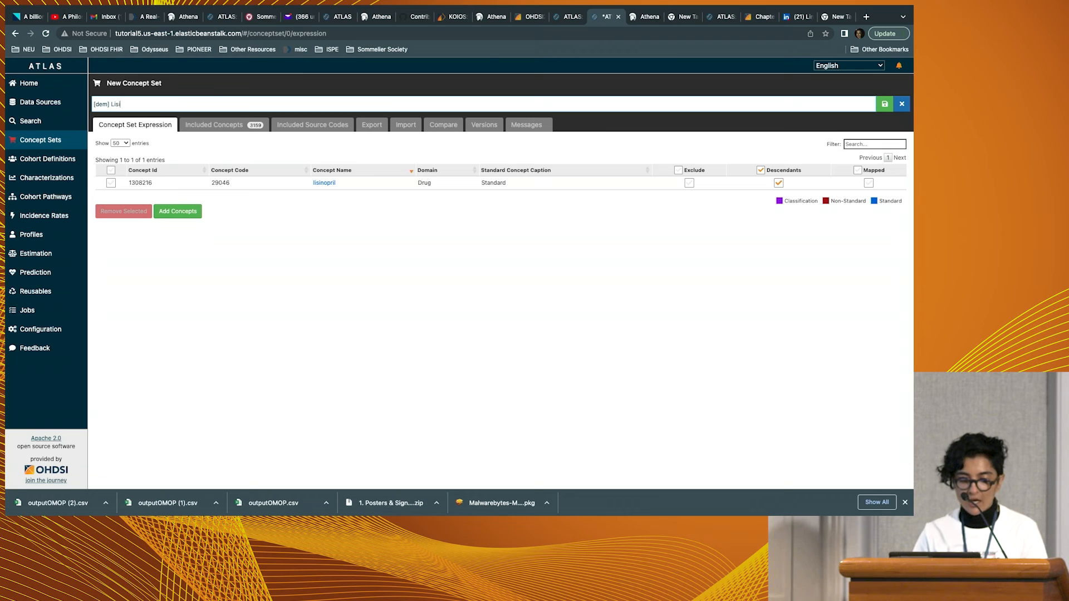
type("nopriol")
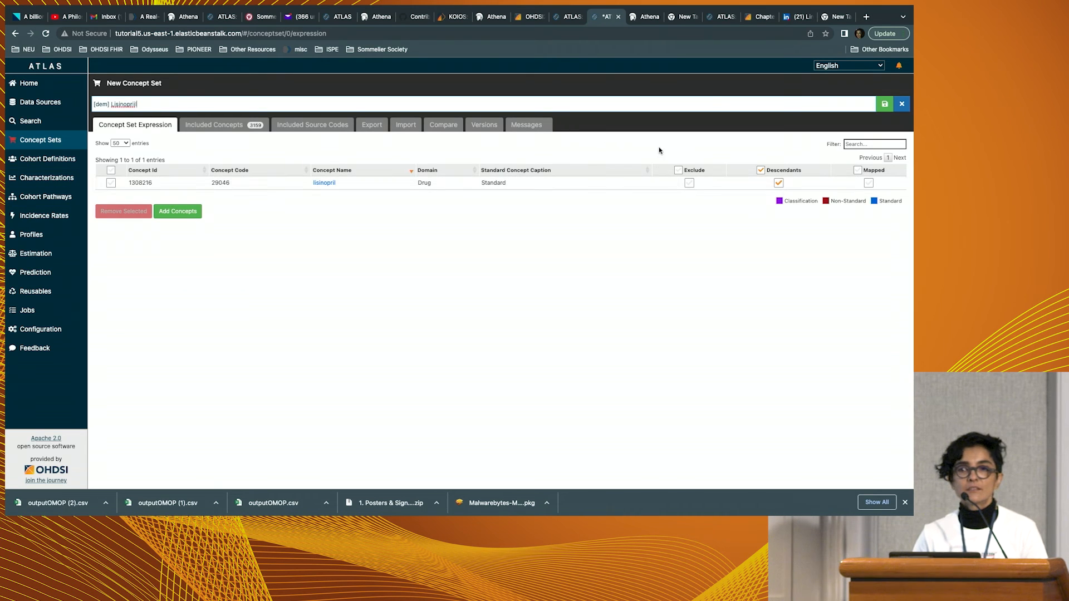
left_click(885, 104)
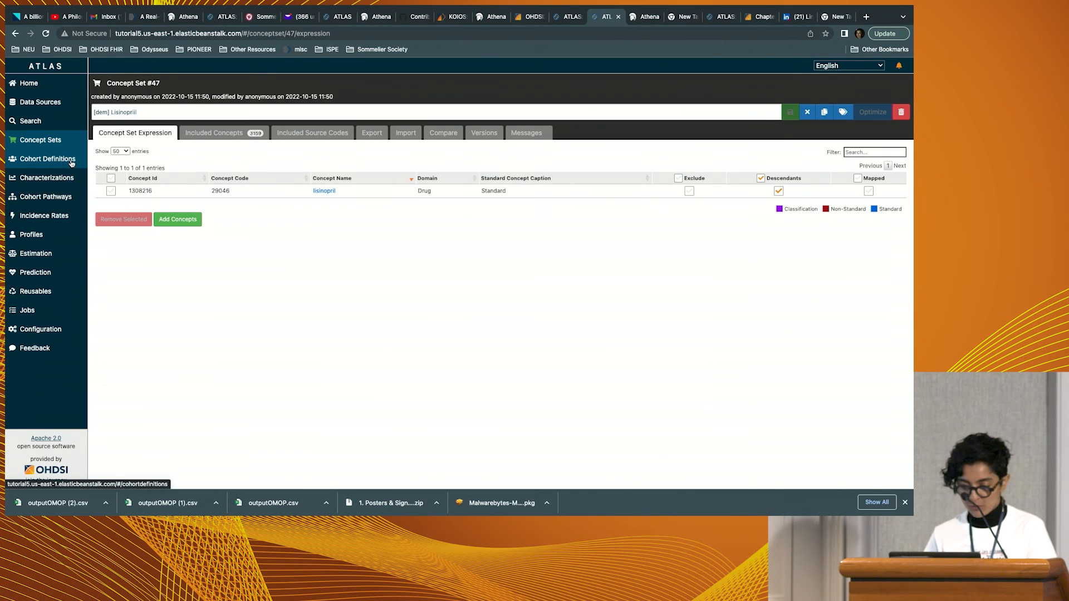
Create a new cohort definition with a drug exposure entry event based on the imported "[dem] Lisinopriil" concept set.
left_click(72, 161)
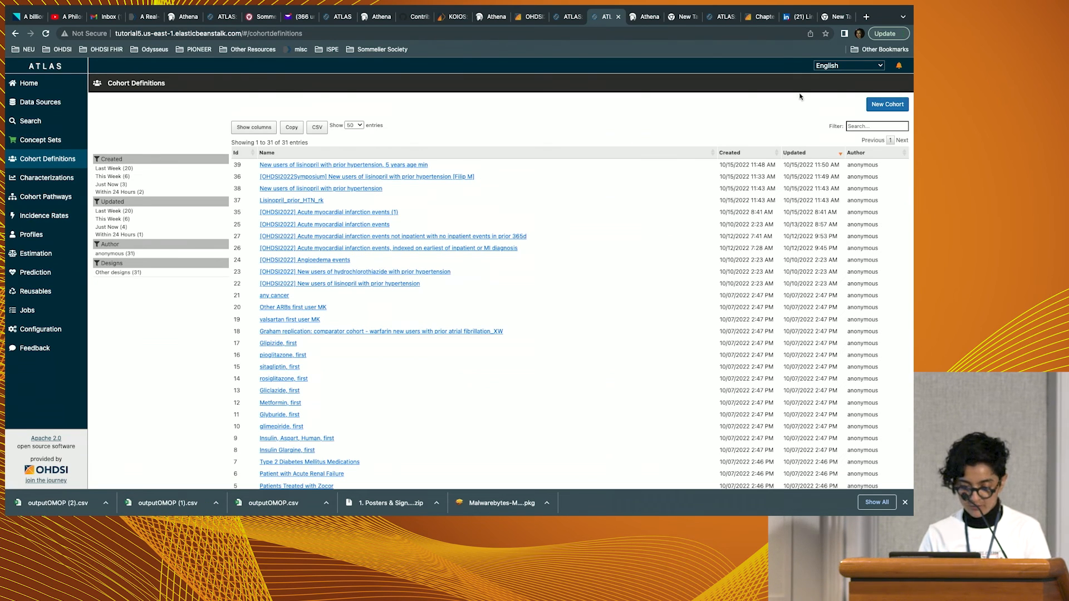
left_click(887, 104)
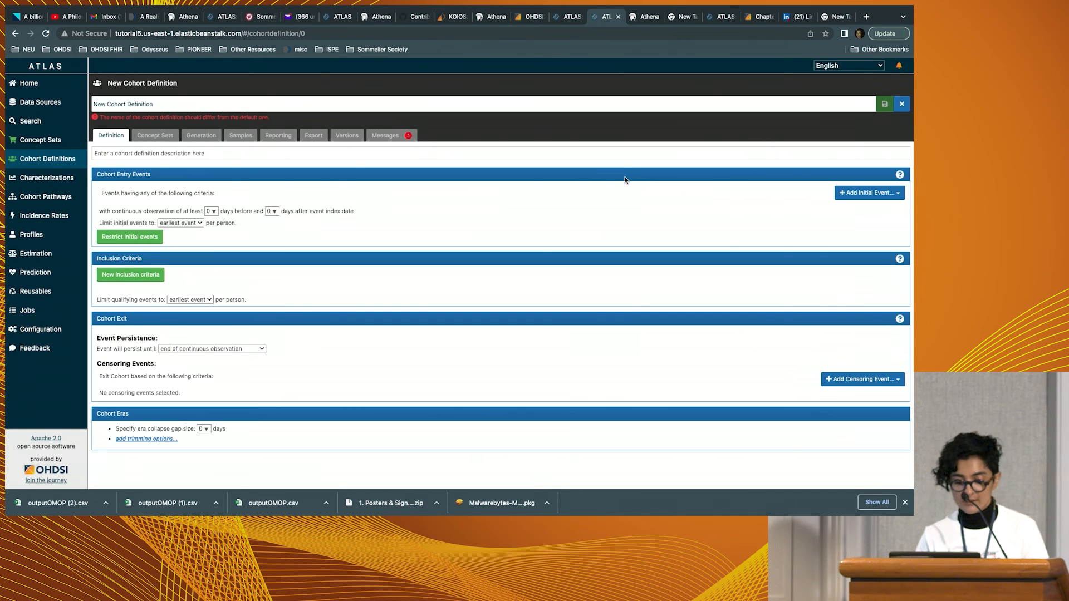
left_click(857, 194)
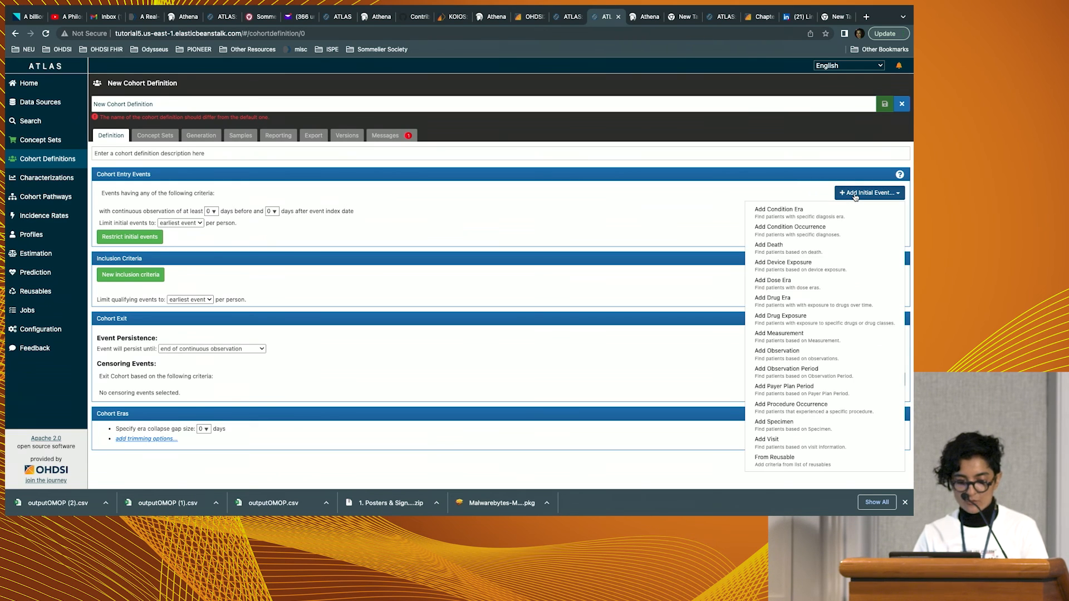
left_click(812, 317)
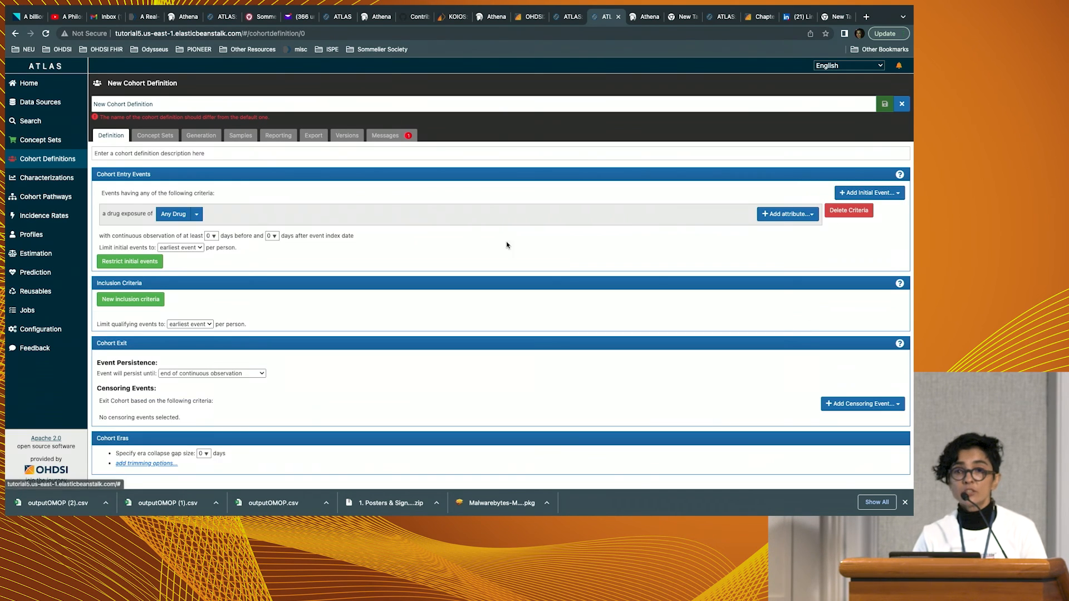
left_click(196, 214)
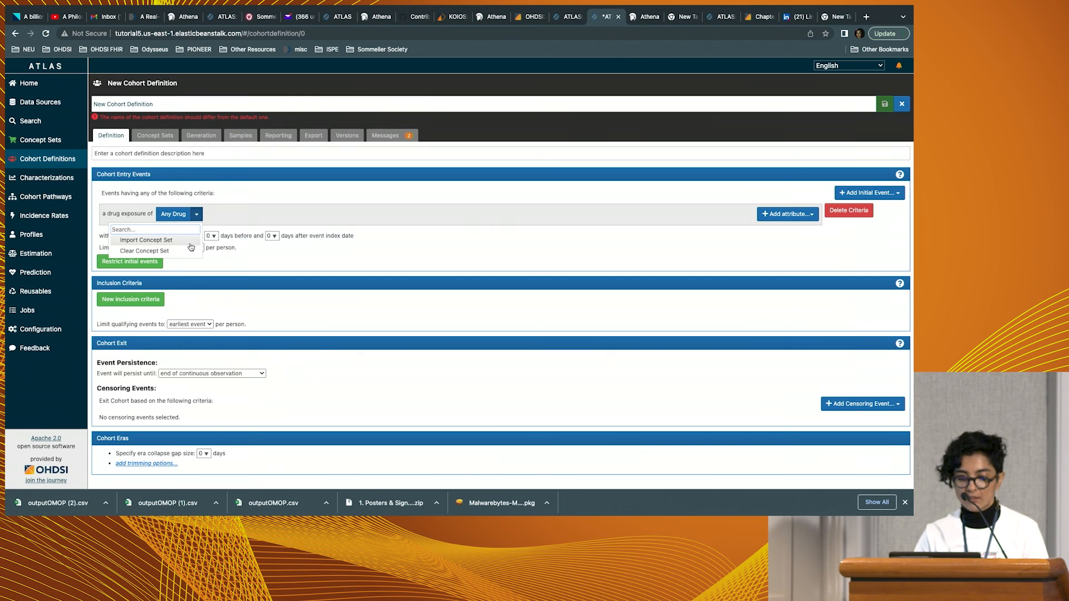
left_click(190, 242)
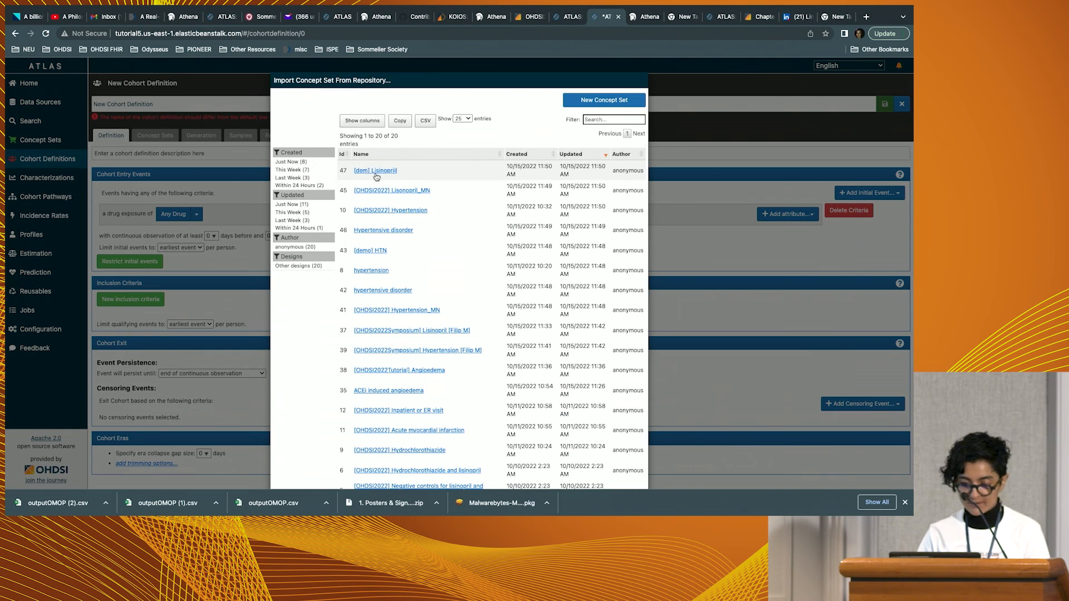
left_click(376, 172)
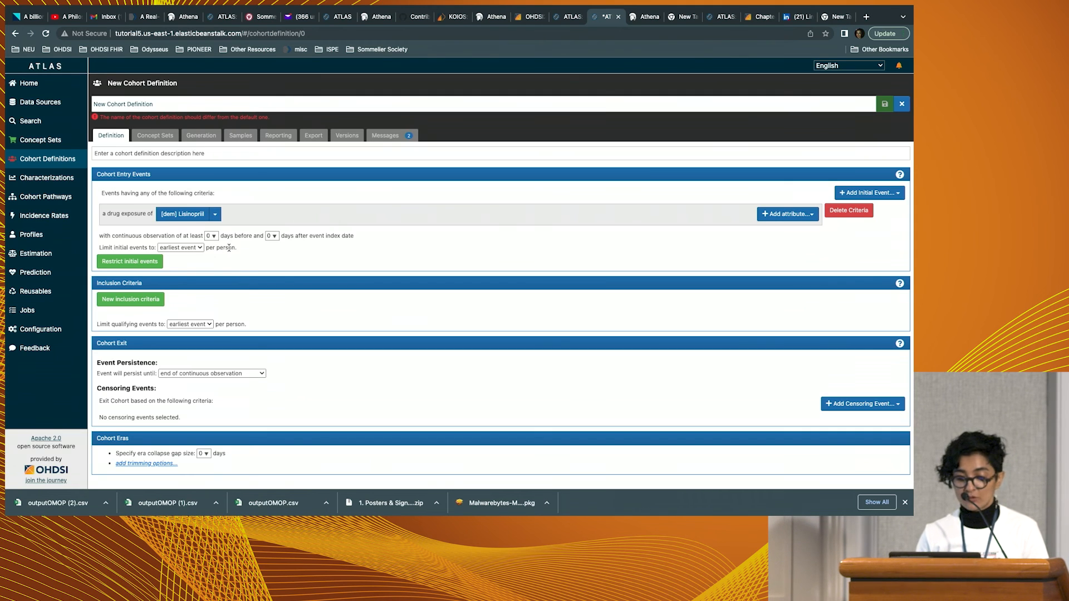
Require 365 days of continuous observation before the index date and limit the drug exposure to the first in the person's history.
left_click(216, 240)
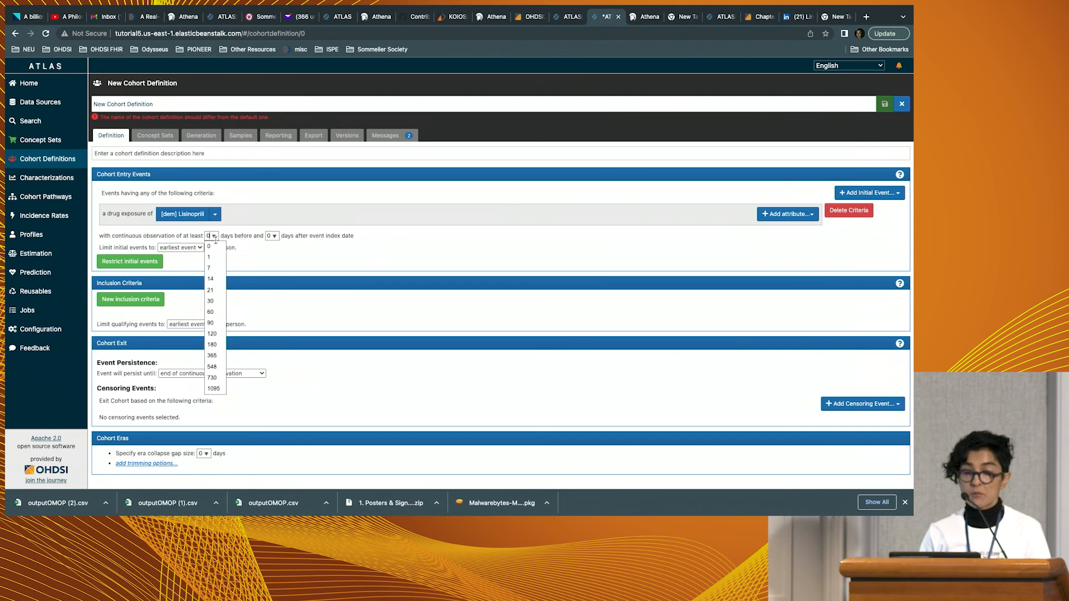
left_click(217, 357)
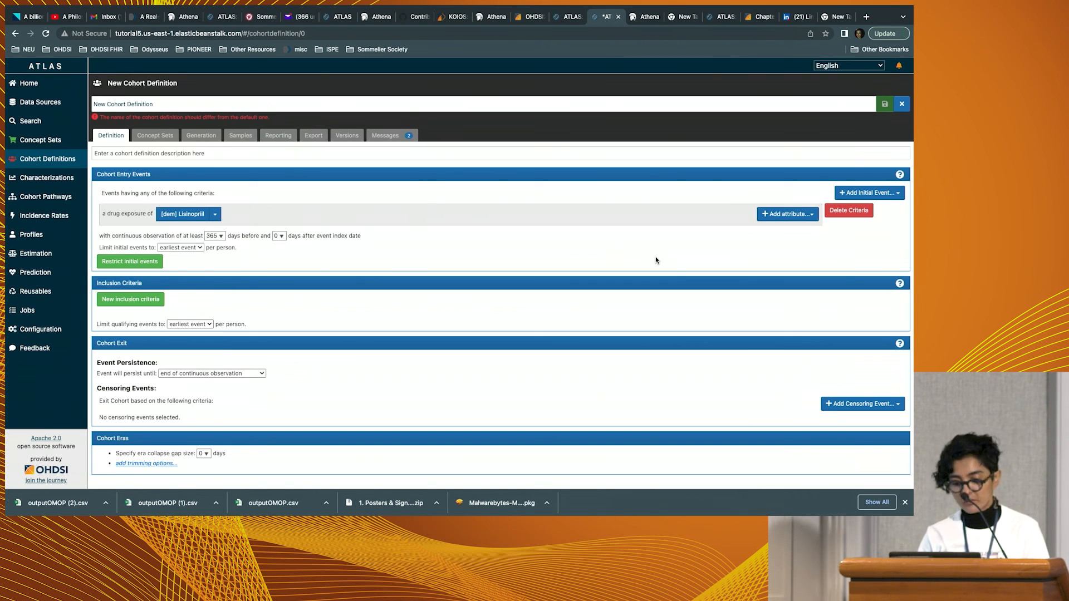
left_click(789, 218)
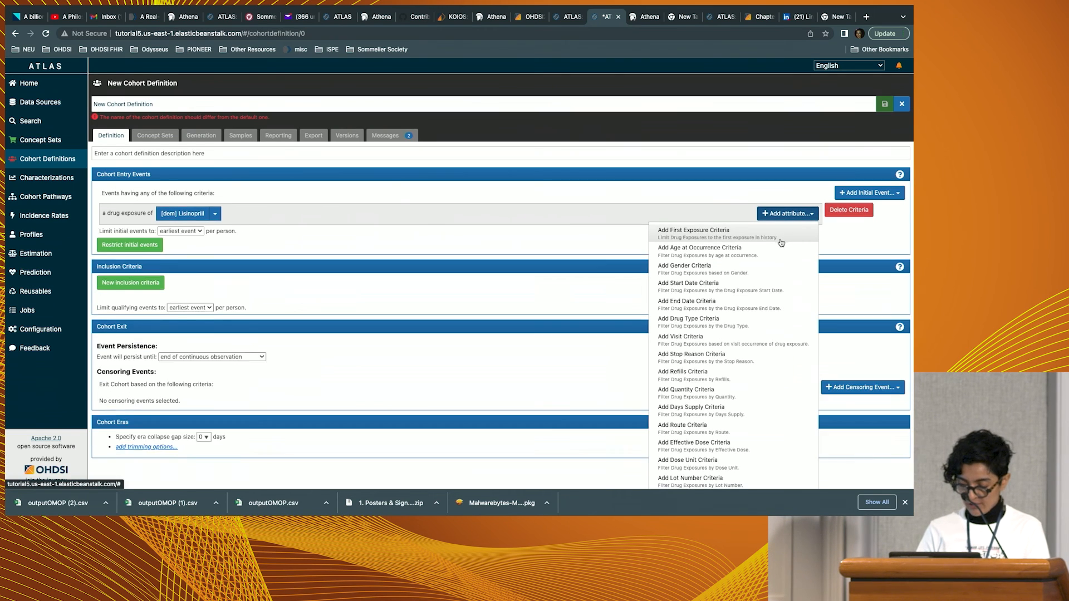
left_click(770, 238)
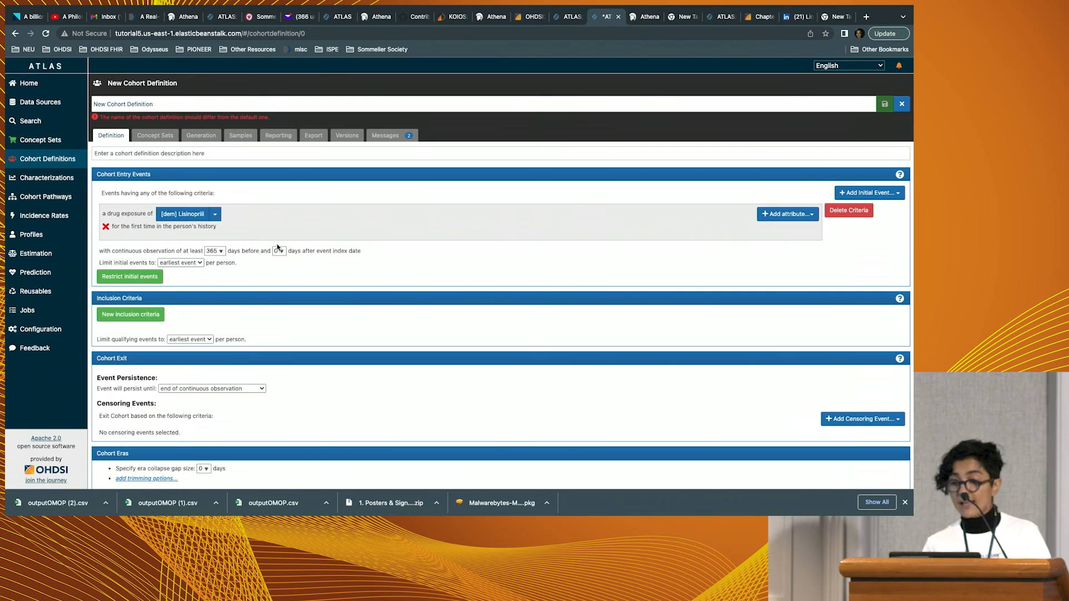
Add a new inclusion criterion to the cohort and name it "age 18+".
scroll(267, 248, "down", 1)
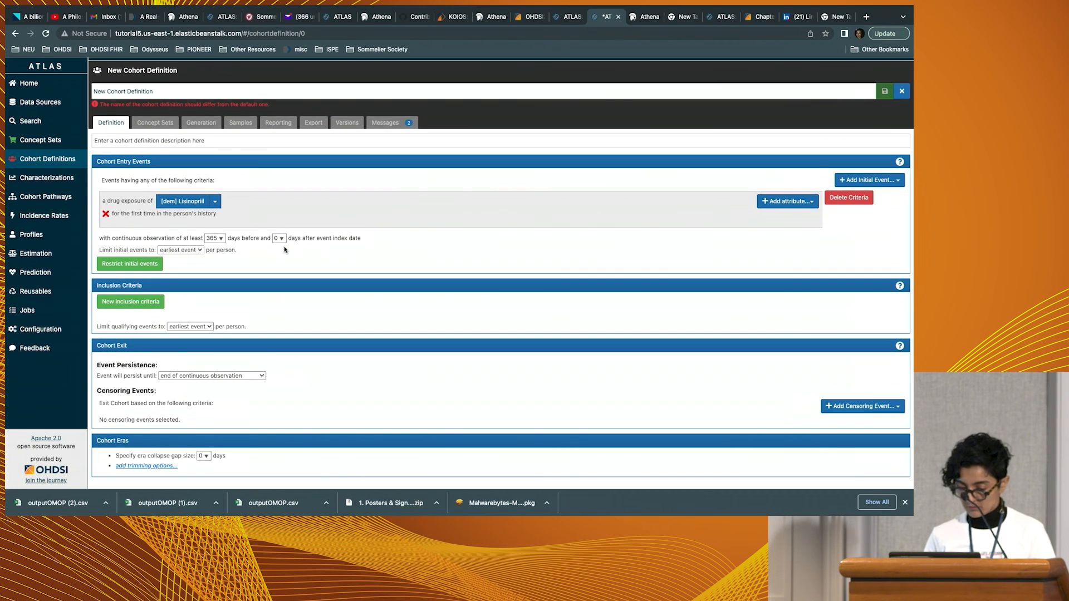
left_click(140, 308)
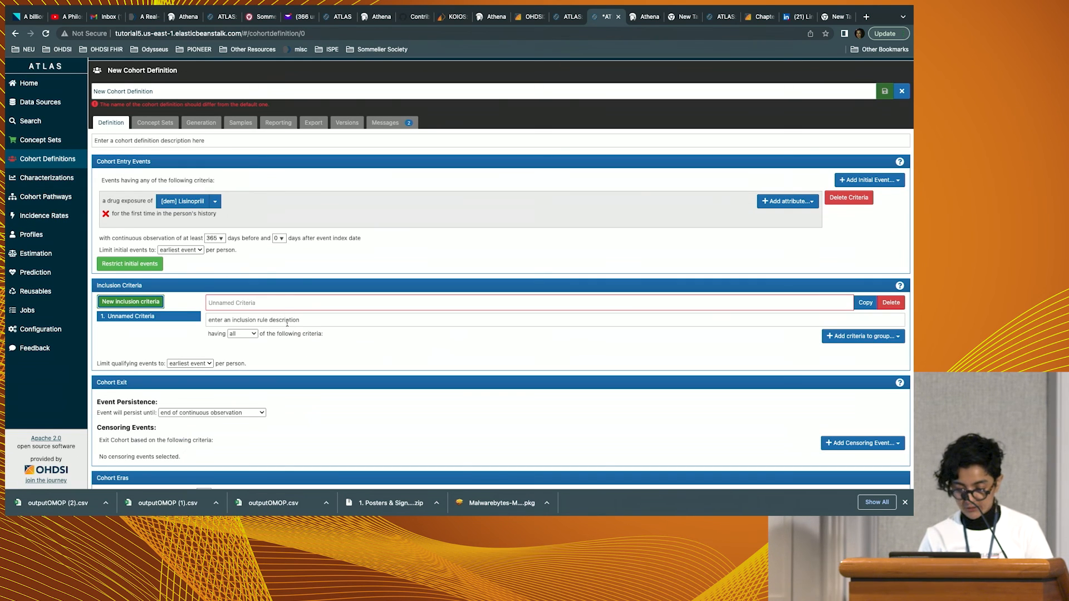
left_click(275, 305)
type("age ")
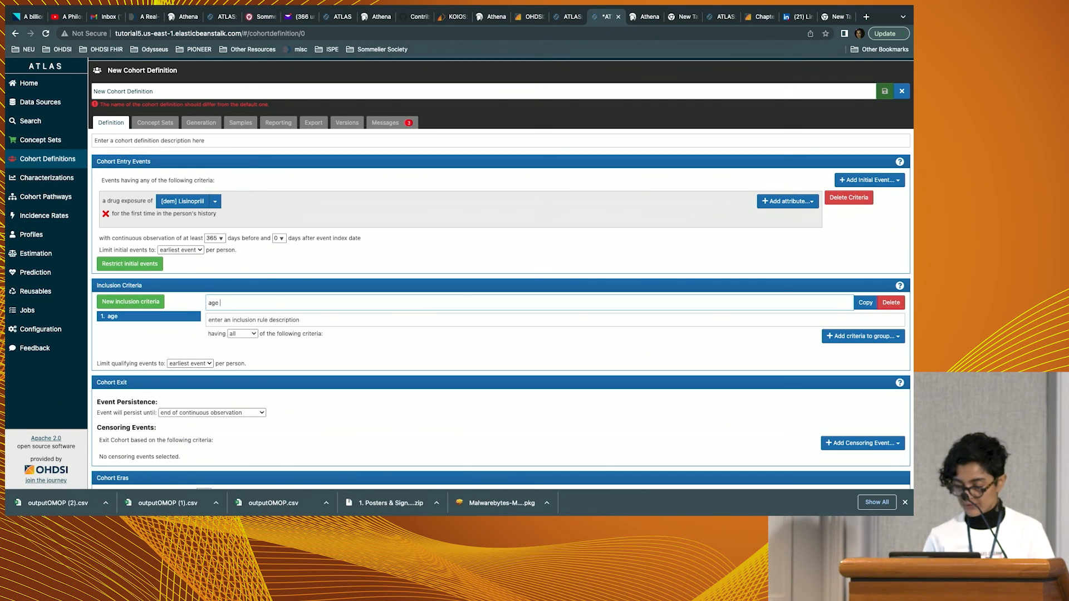
type("18+")
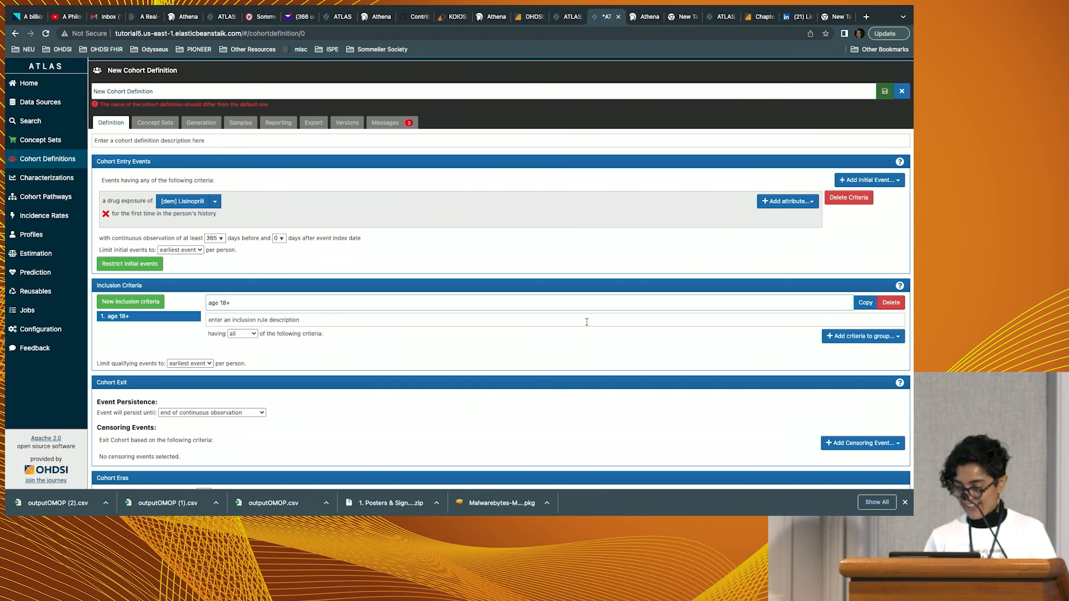
left_click(863, 336)
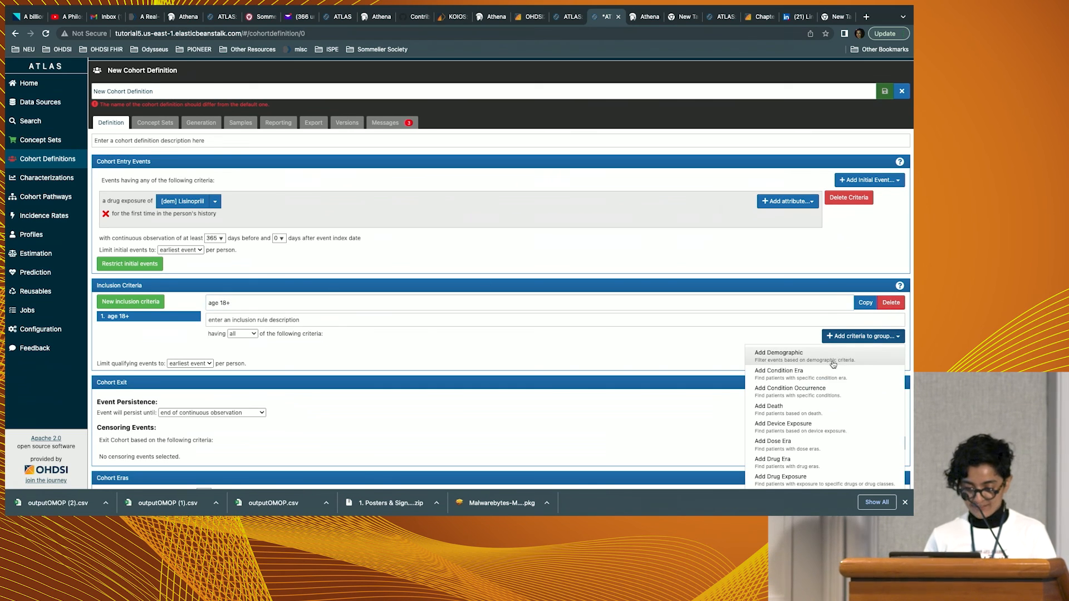
left_click(829, 358)
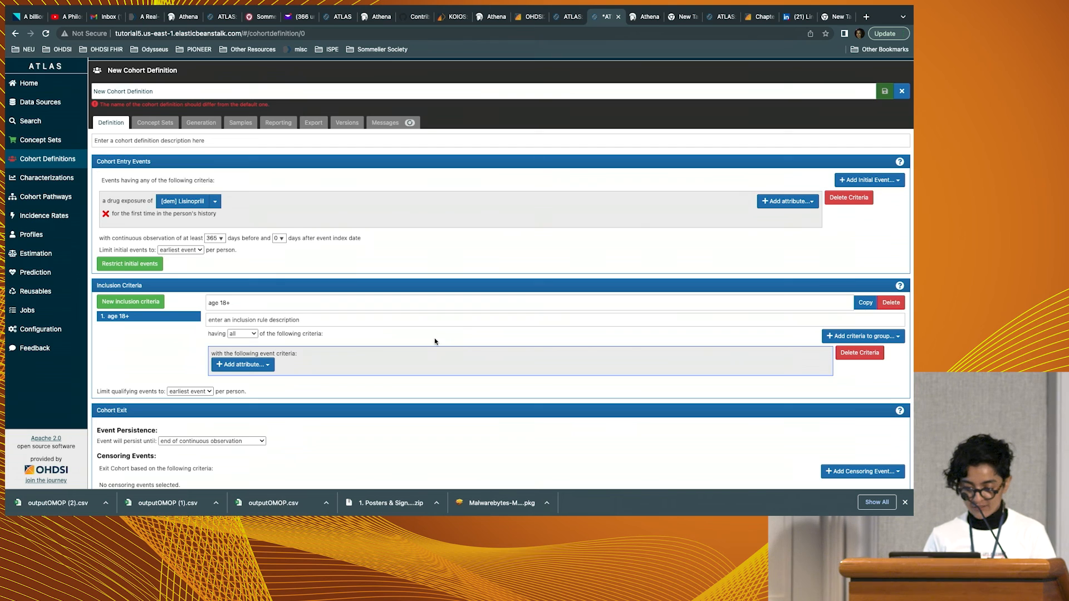
left_click(262, 365)
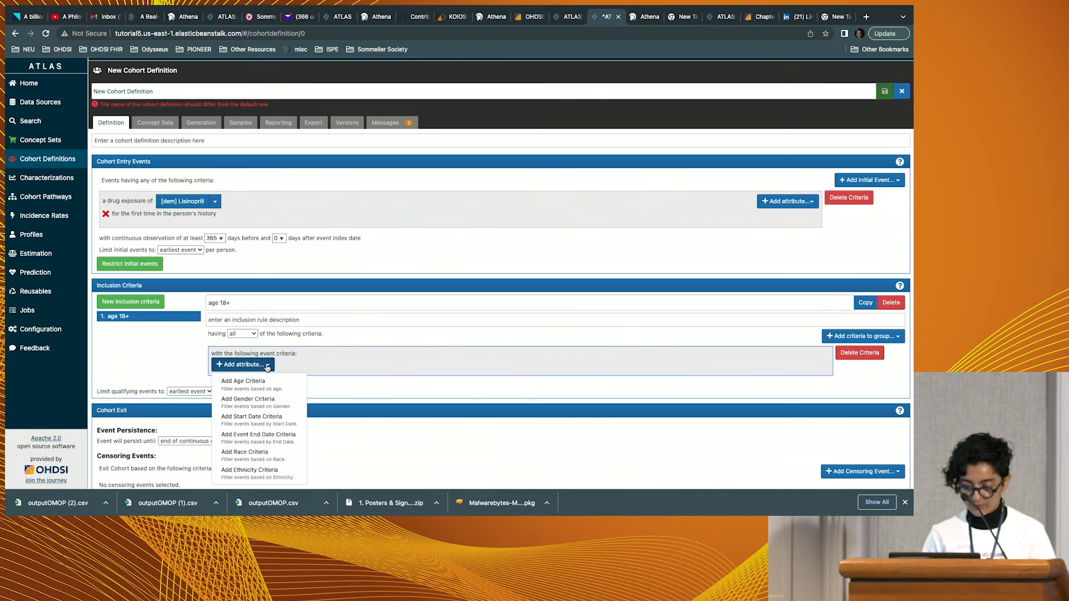
left_click(281, 402)
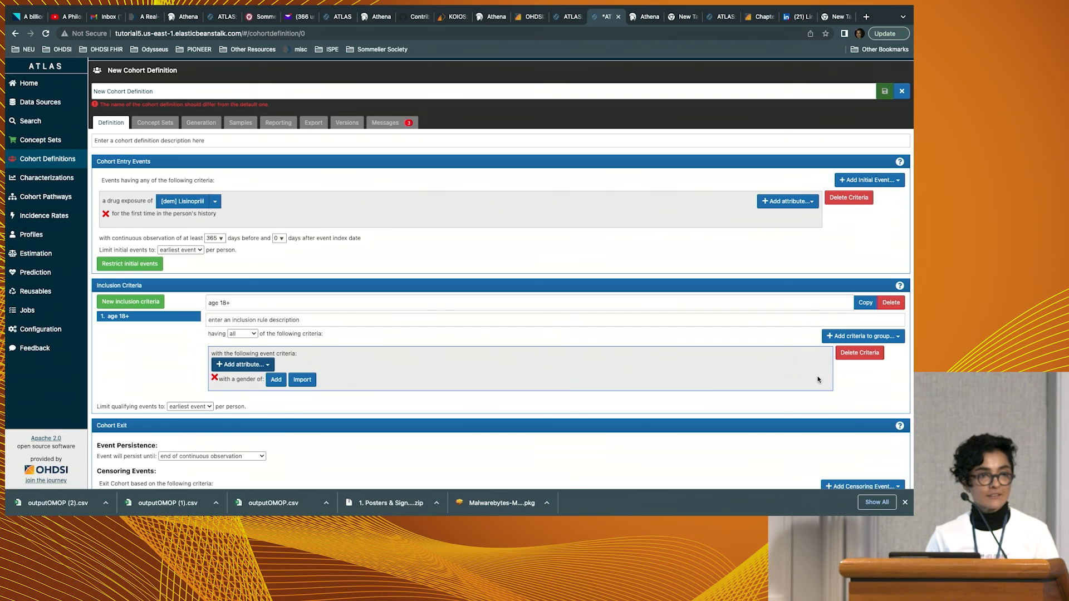
left_click(859, 353)
Add a demographic criterion to the "age 18+" rule requiring age Greater or Equal To 18.
left_click(890, 336)
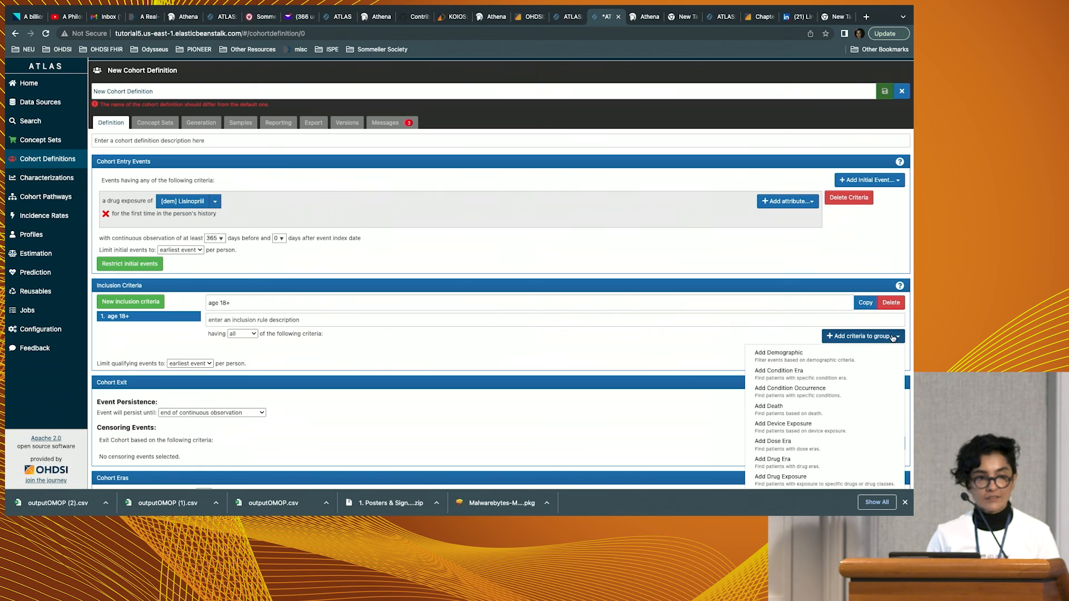
left_click(825, 361)
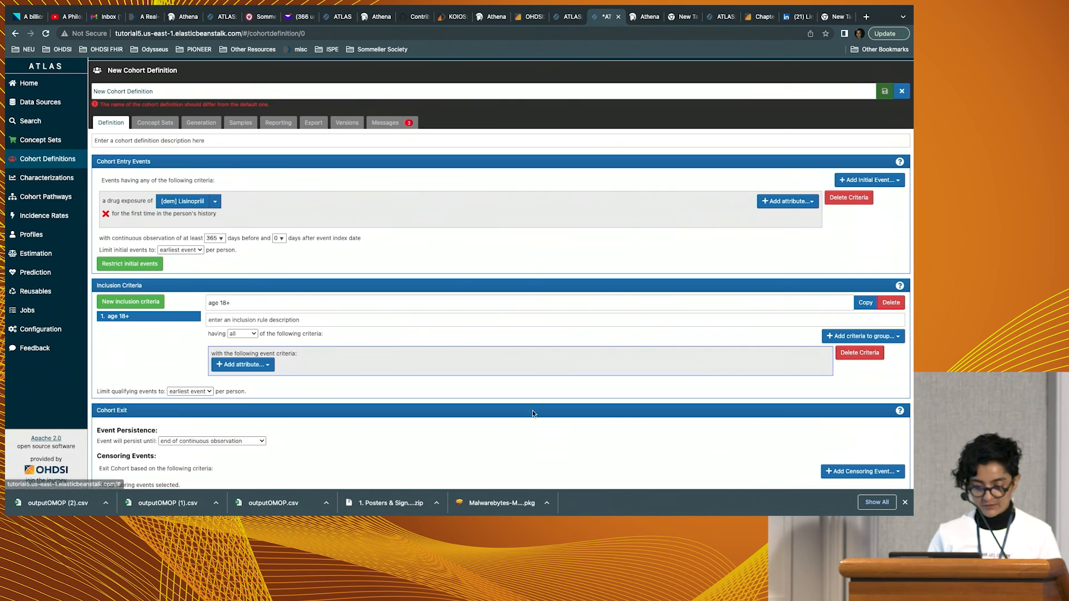
left_click(255, 365)
left_click(261, 384)
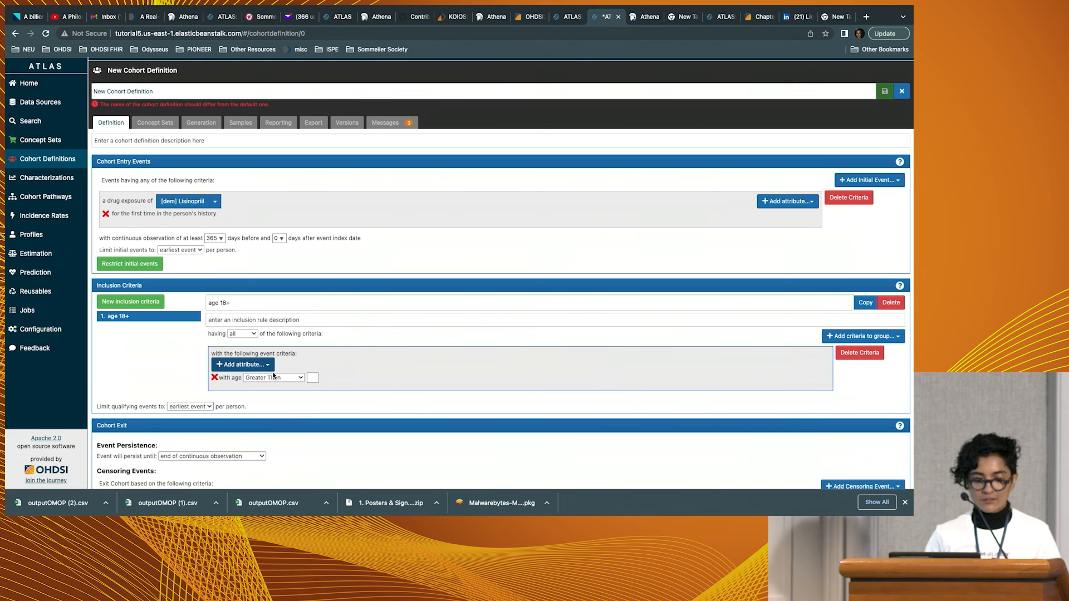
left_click(274, 378)
left_click(283, 390)
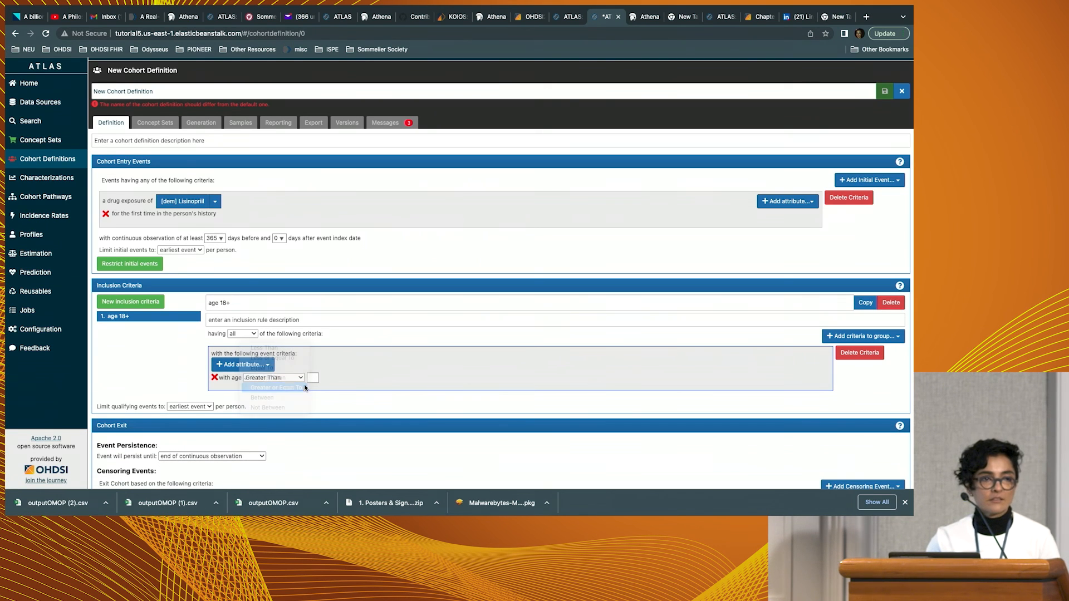
left_click(310, 380)
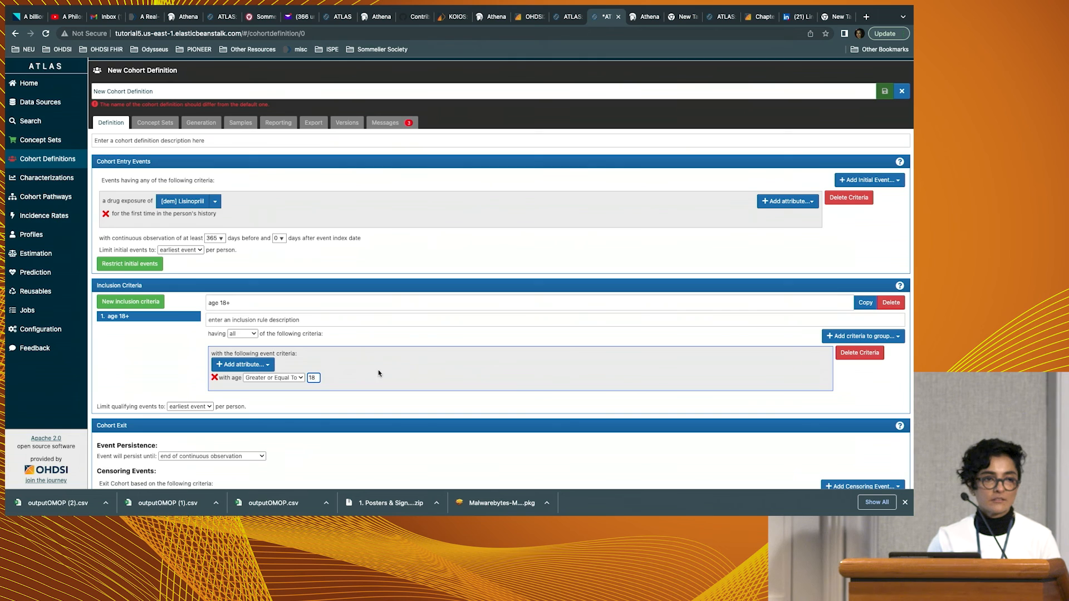
Add a second inclusion criterion to the cohort and name it "htn".
scroll(390, 367, "down", 2)
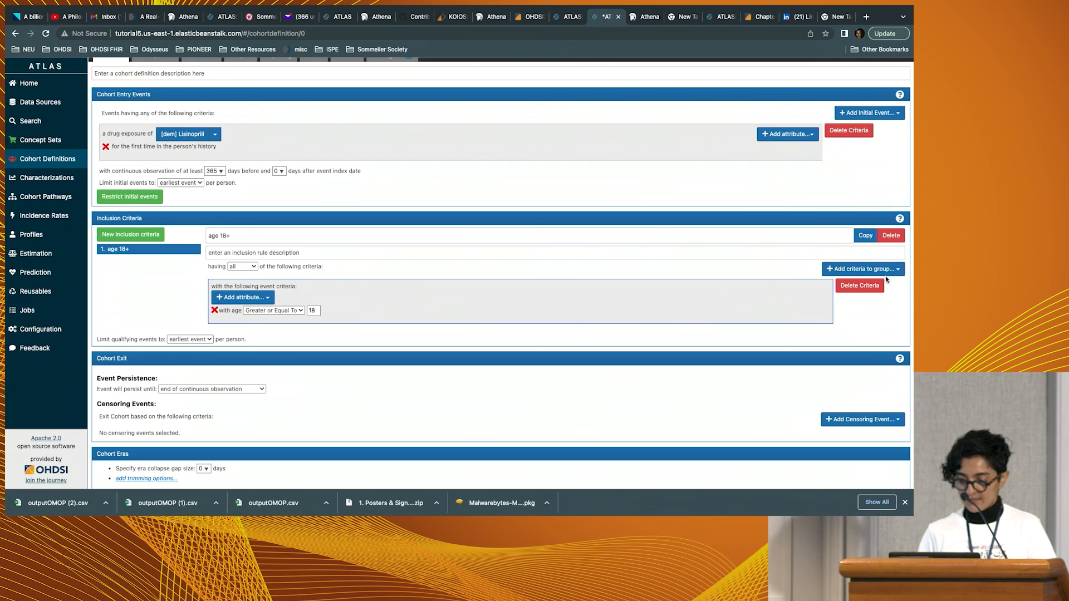
left_click(143, 239)
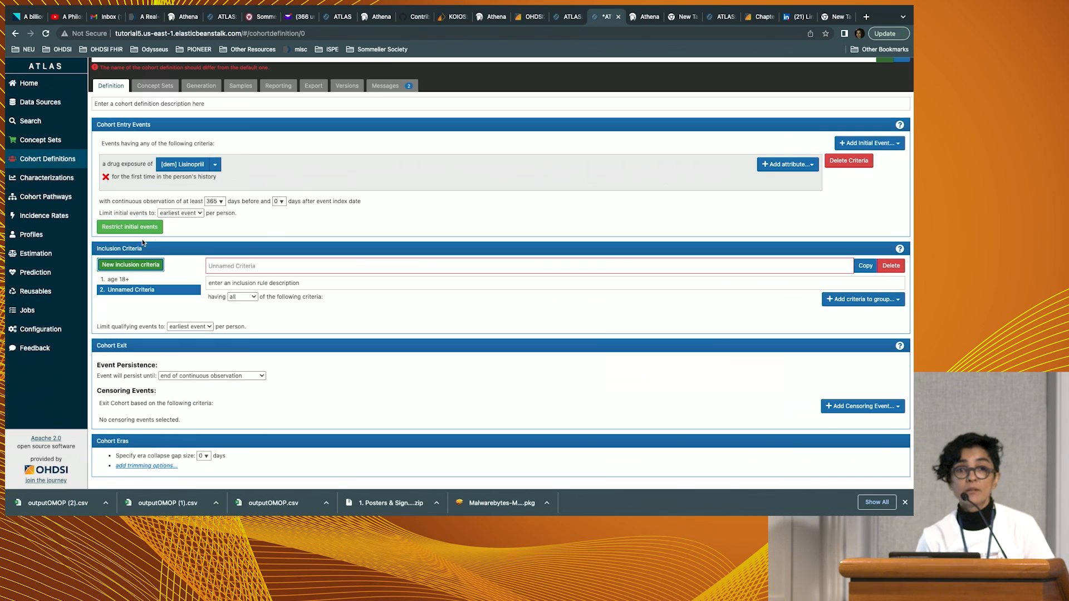
left_click(798, 266)
type("no ht")
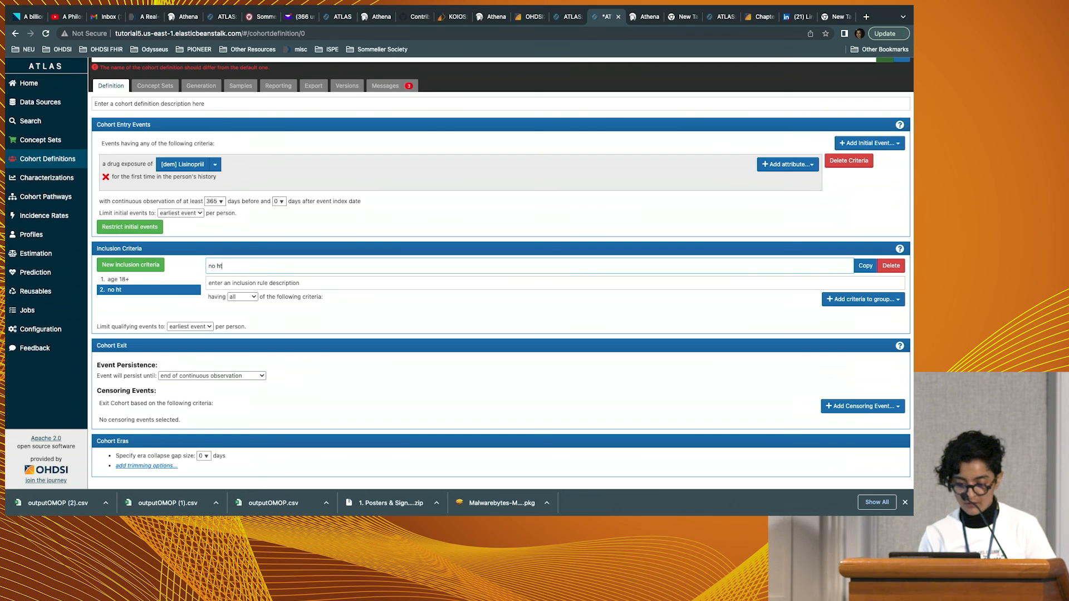
key("BackSpace")
key("BackSpace")
type("htn")
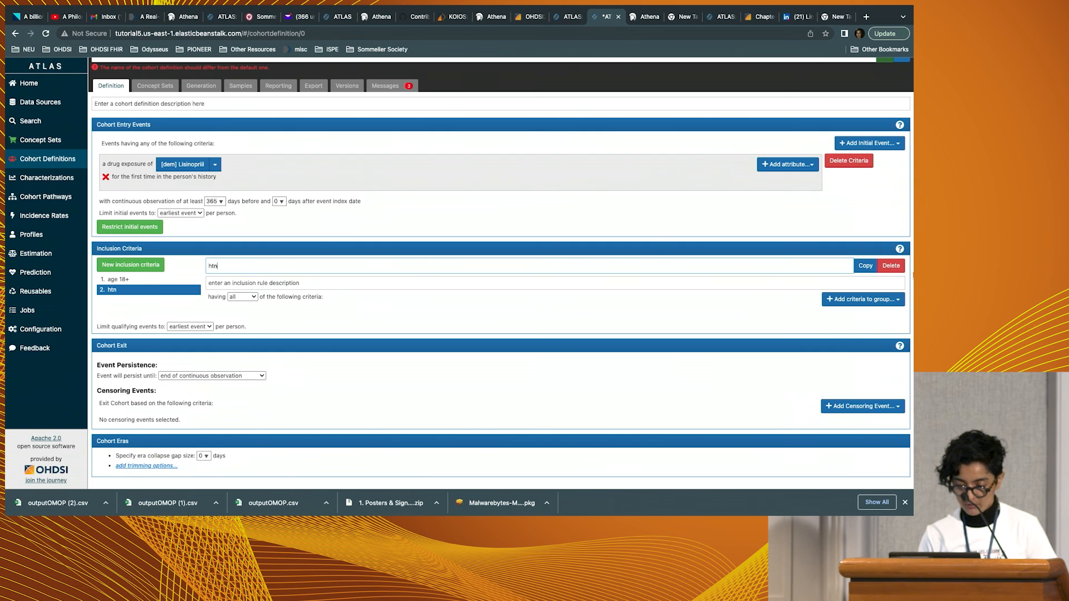
Add a condition occurrence to the "htn" criterion, using the "[demo] HTN" concept set imported from the repository.
left_click(863, 299)
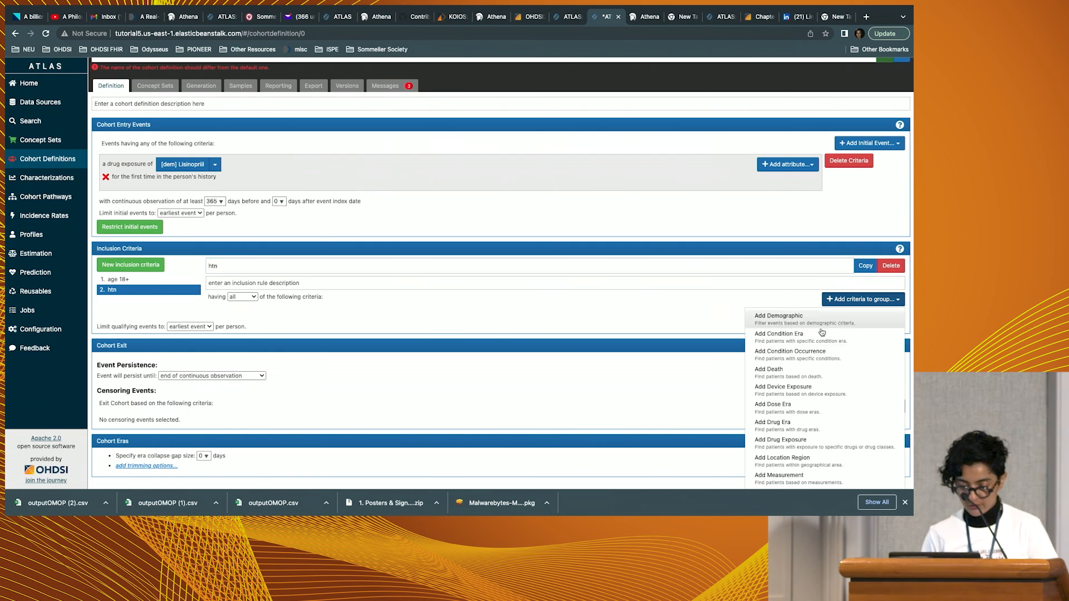
left_click(817, 359)
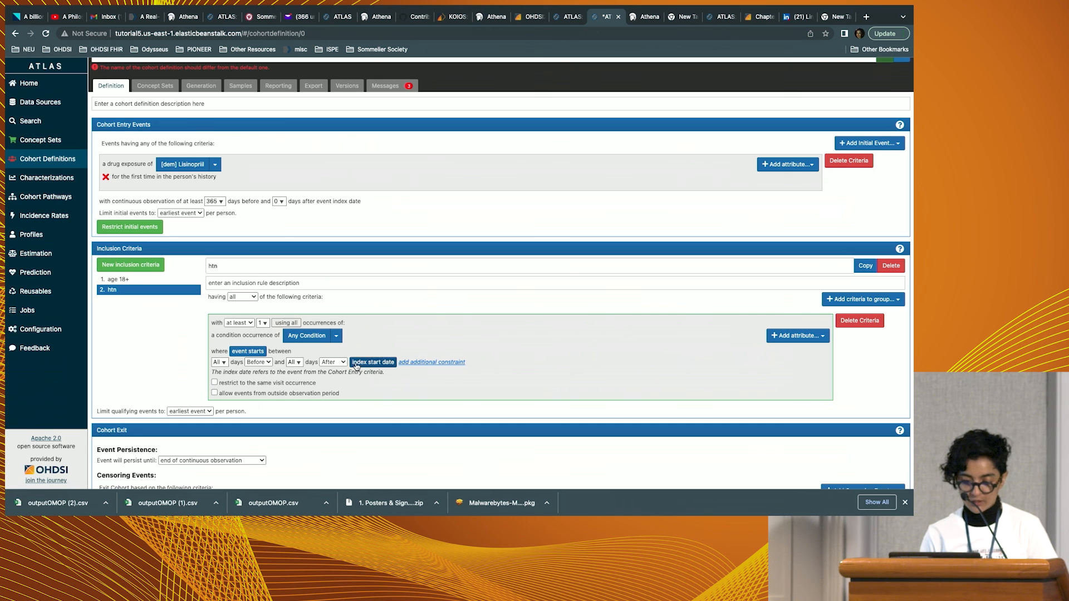
left_click(335, 336)
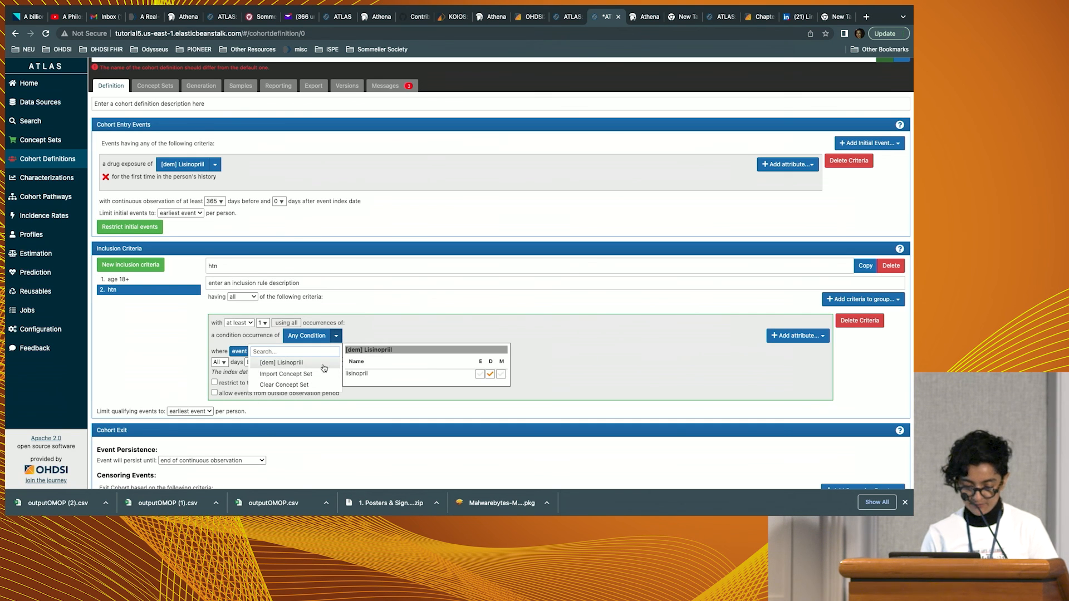
left_click(322, 375)
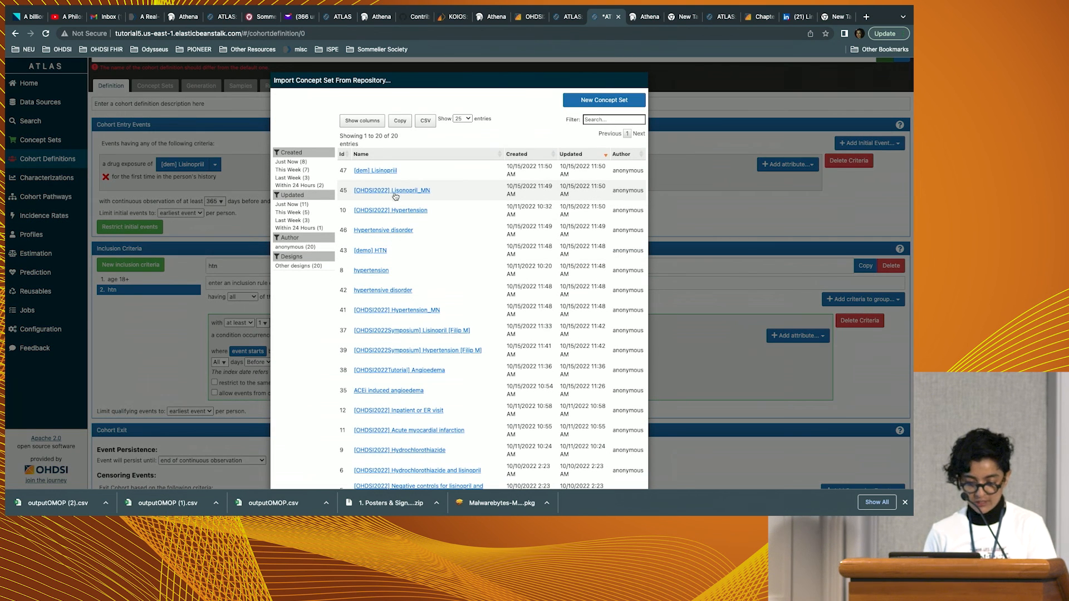
left_click(380, 250)
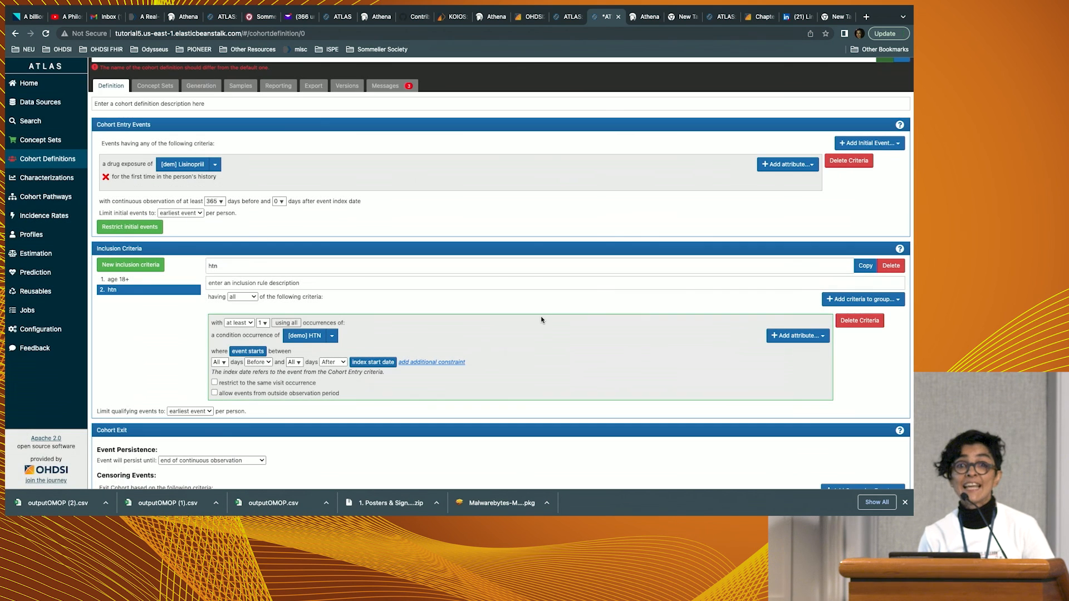
Restrict the hypertension occurrence to start between 365 days before and 0 days after the index start date.
left_click(220, 363)
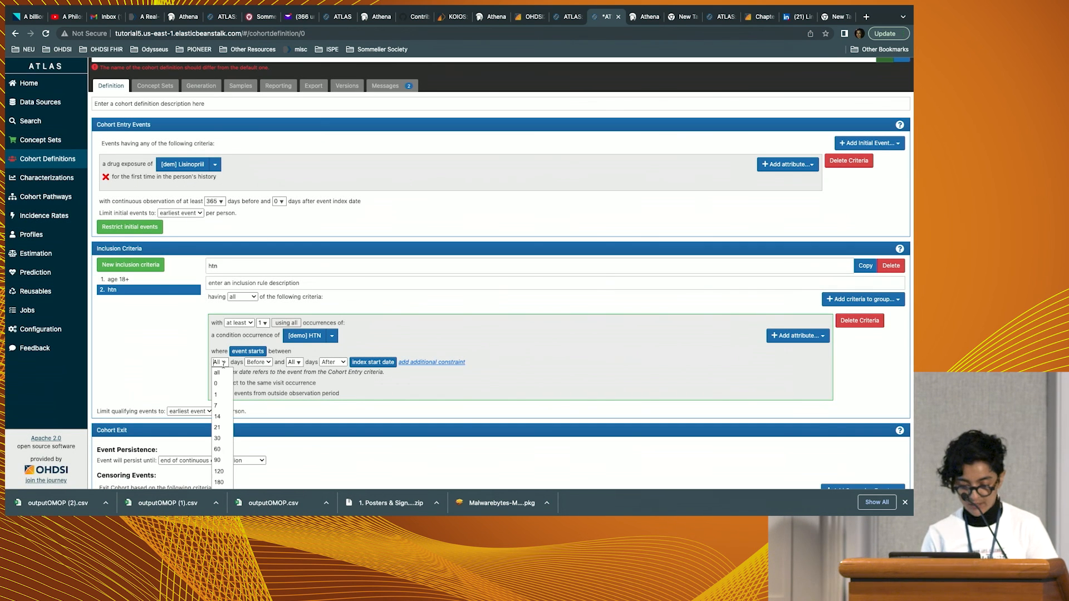
scroll(221, 479, "down", 1)
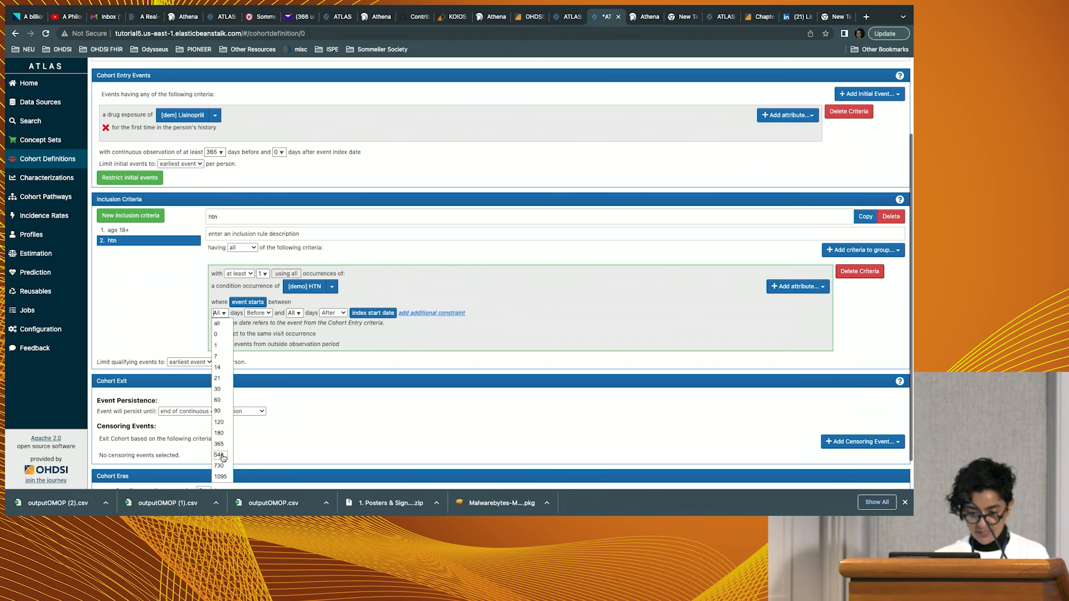
left_click(219, 444)
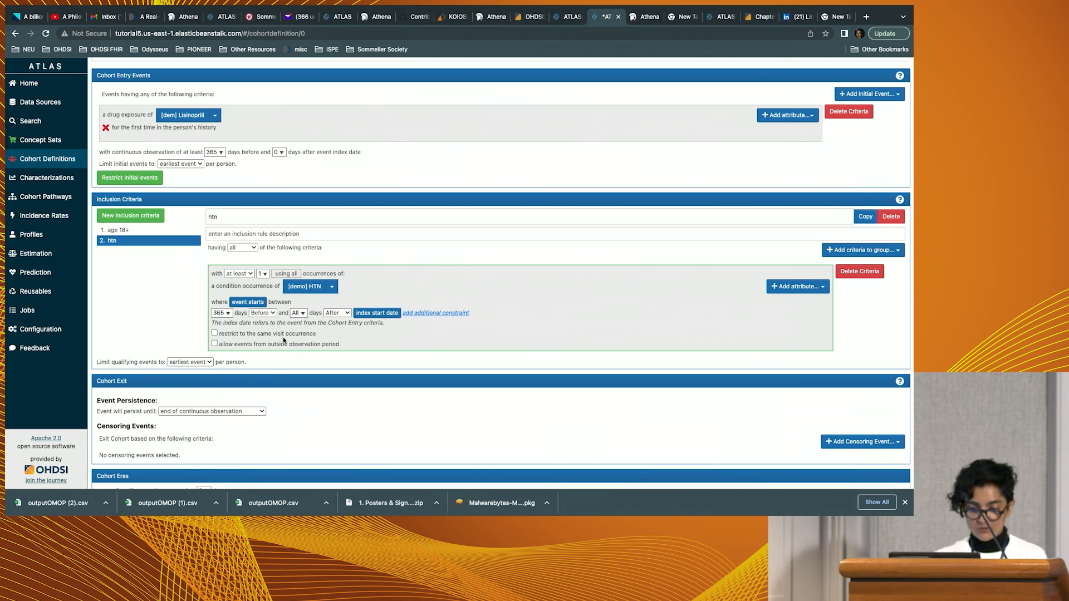
left_click(301, 314)
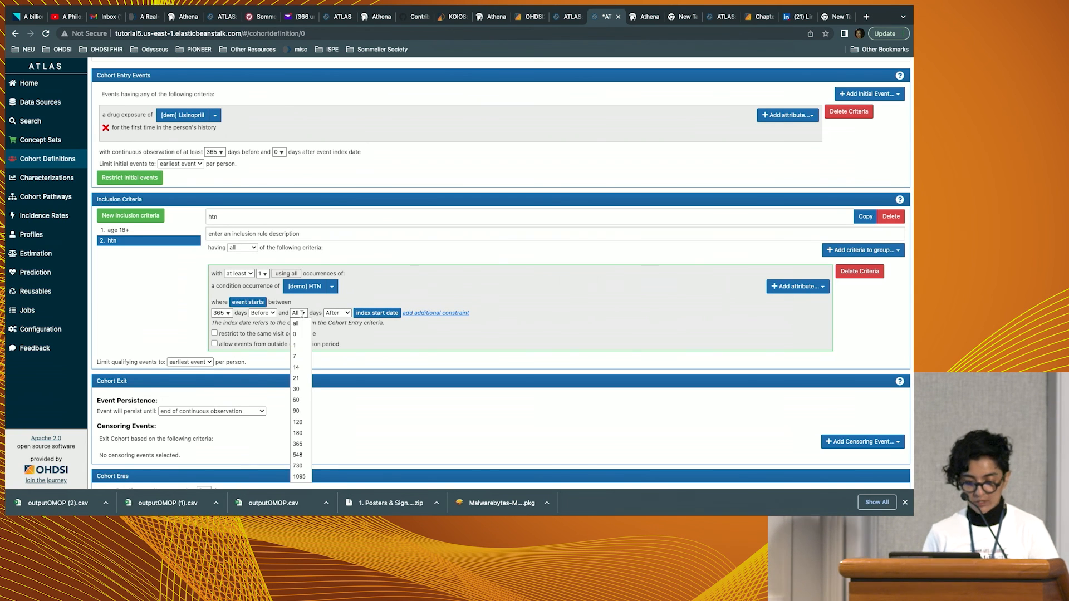
left_click(296, 335)
Set cohort exit to the end of a continuous drug exposure for "[dem] Lisinopriil", with a persistence window of 30 days.
scroll(290, 329, "down", 1)
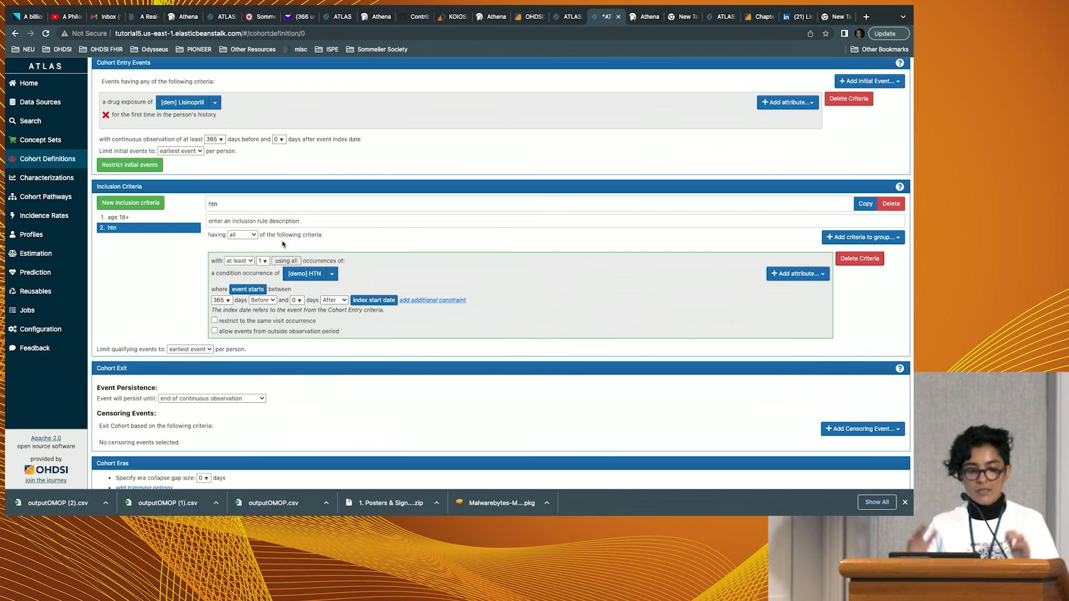
scroll(288, 320, "down", 2)
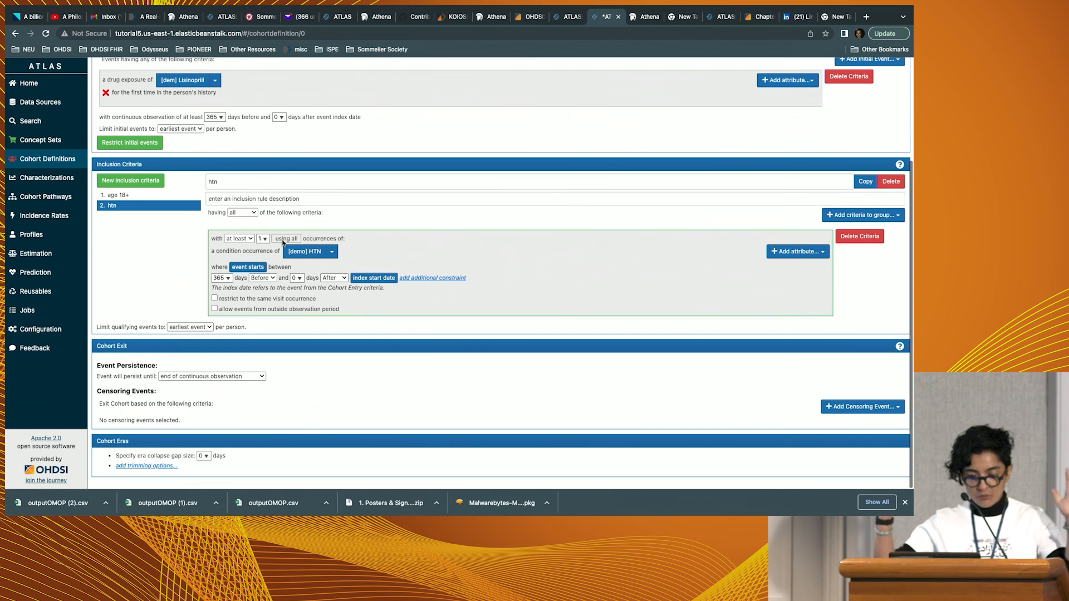
left_click(231, 378)
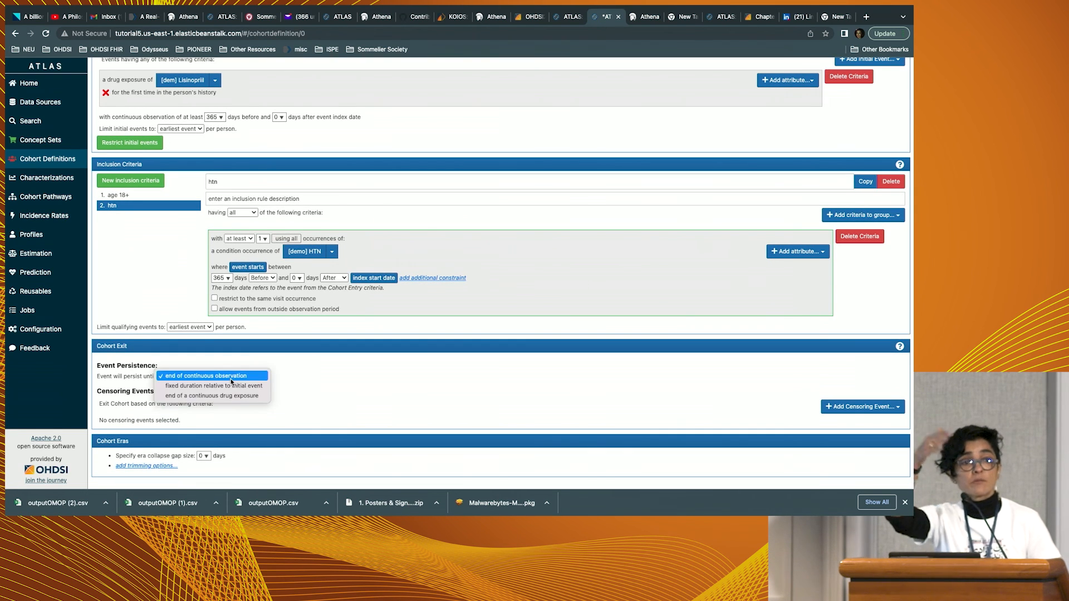
left_click(265, 395)
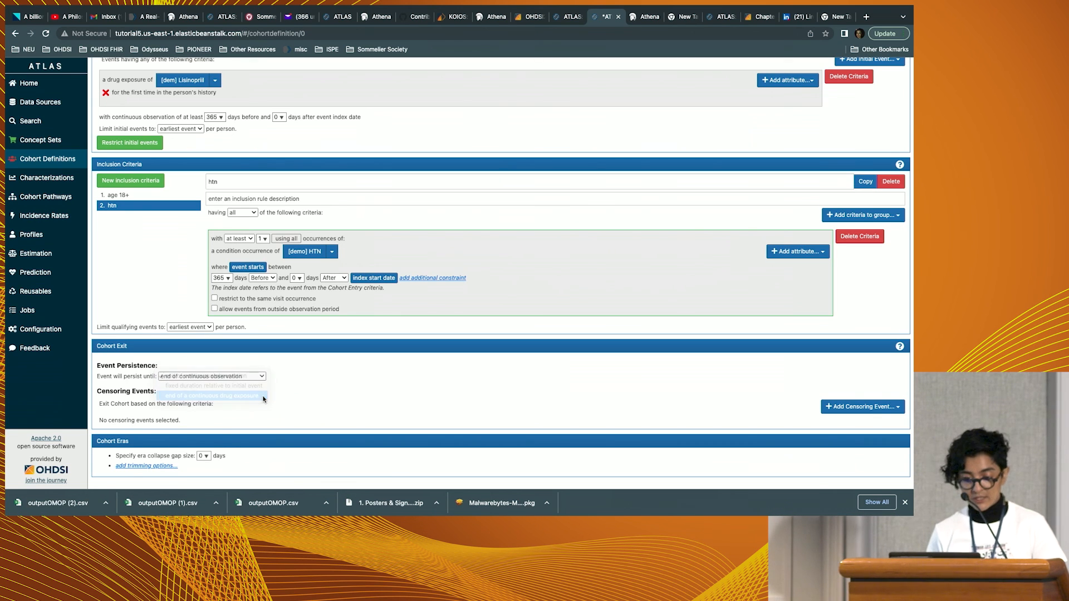
scroll(284, 400, "down", 2)
left_click(311, 357)
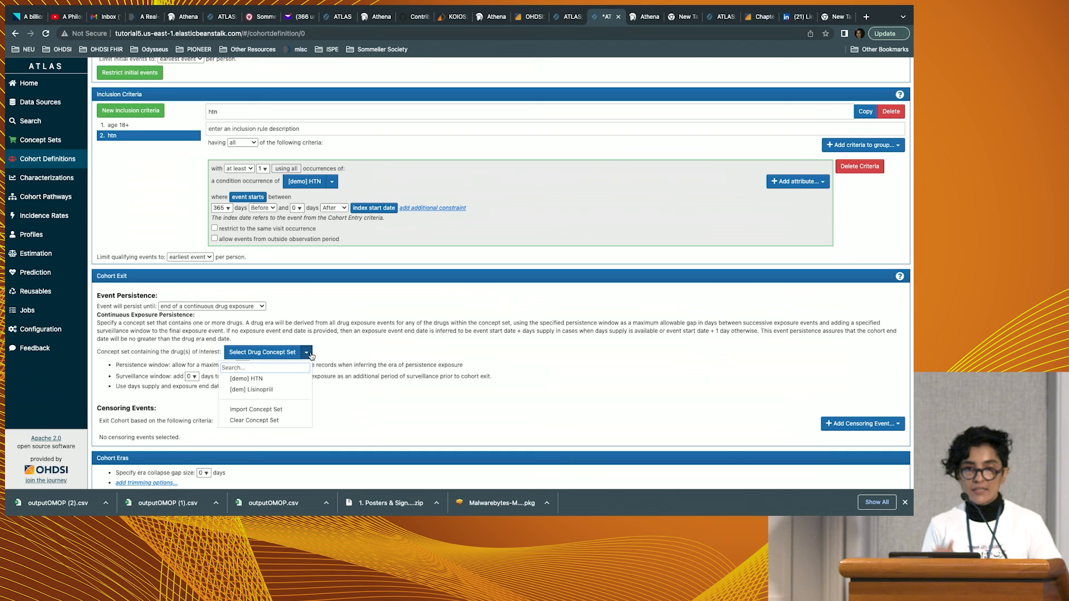
left_click(293, 390)
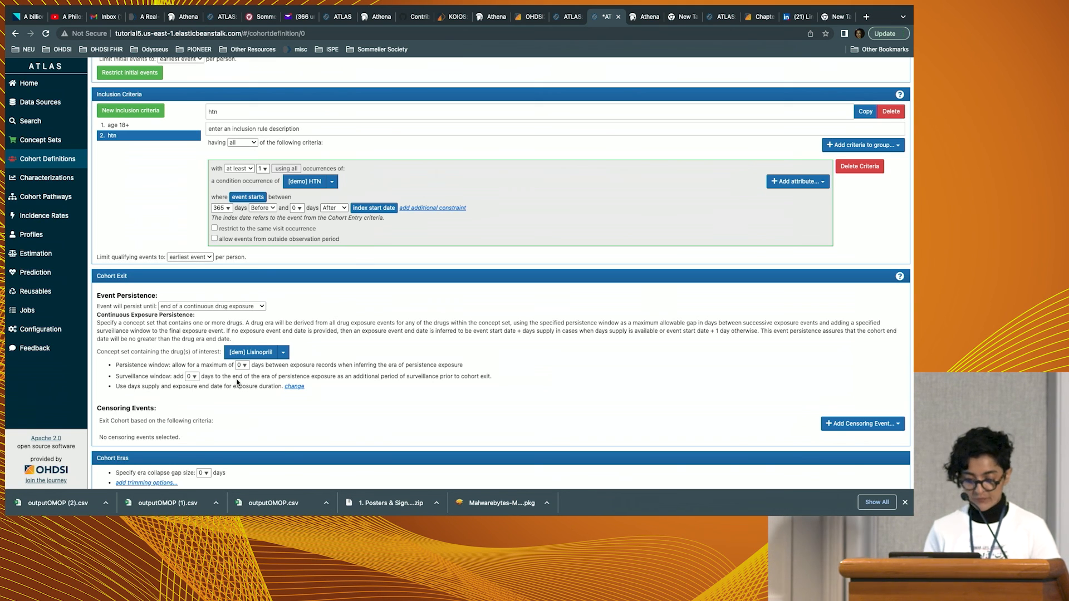
left_click(243, 365)
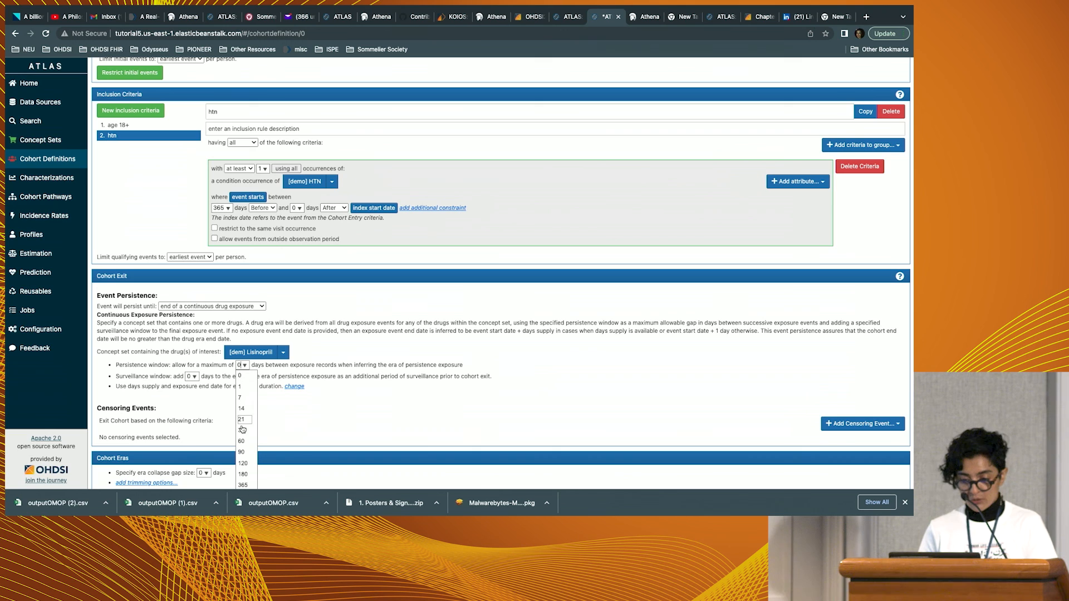
left_click(248, 432)
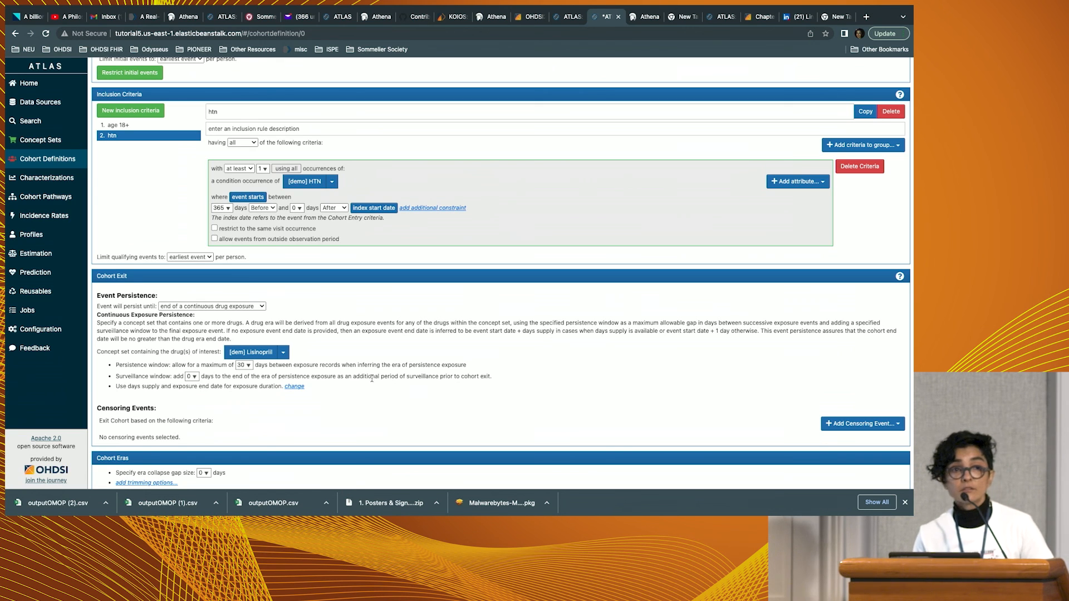
Replace the cohort definition's default name with one starting with "demo".
scroll(517, 364, "down", 1)
scroll(517, 363, "up", 5)
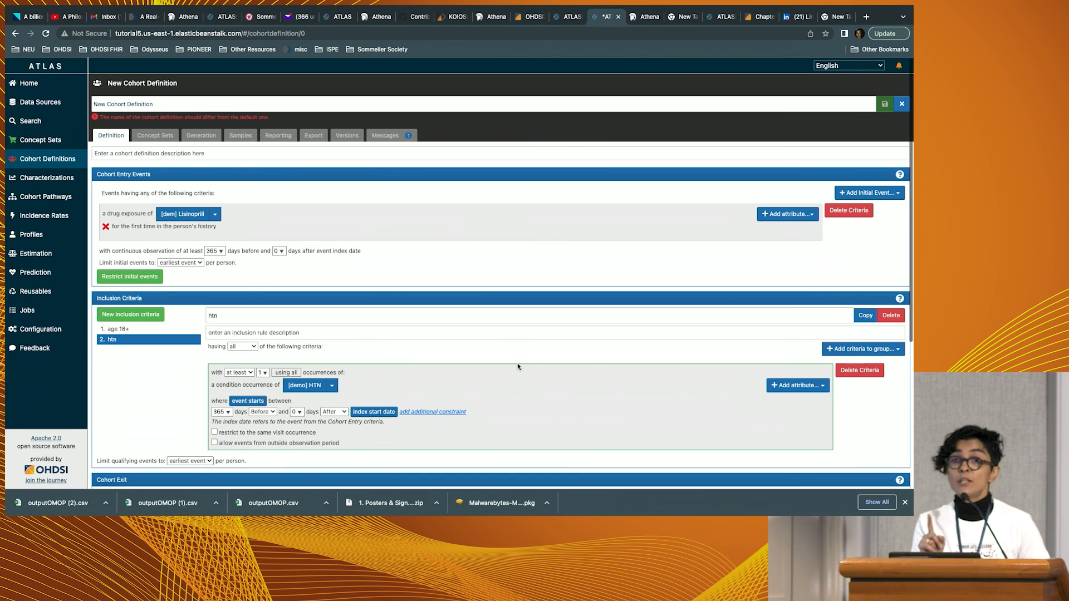
triple_click(446, 102)
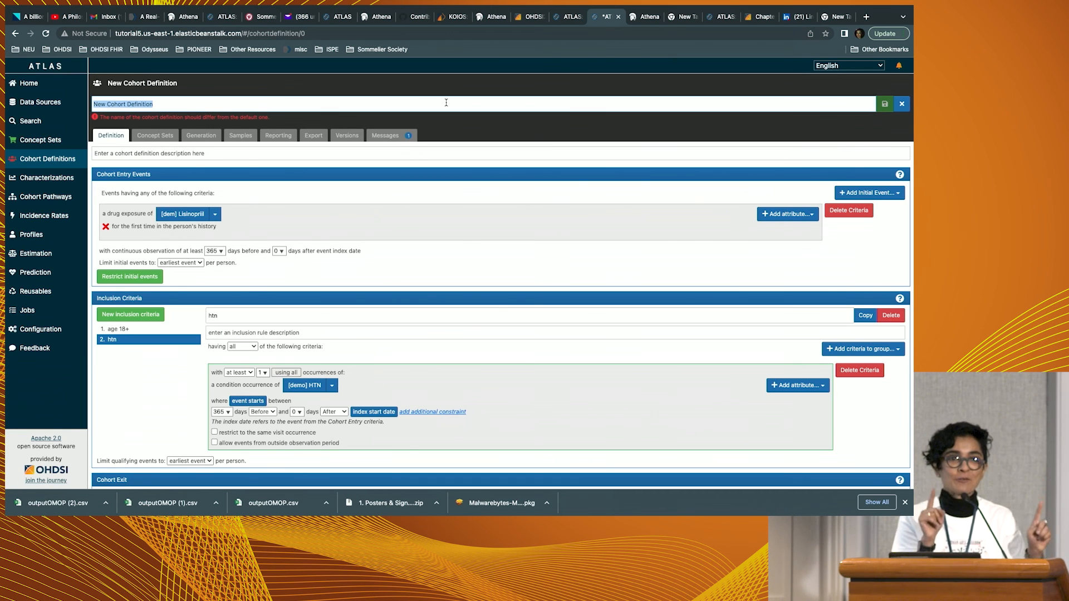
type("demo")
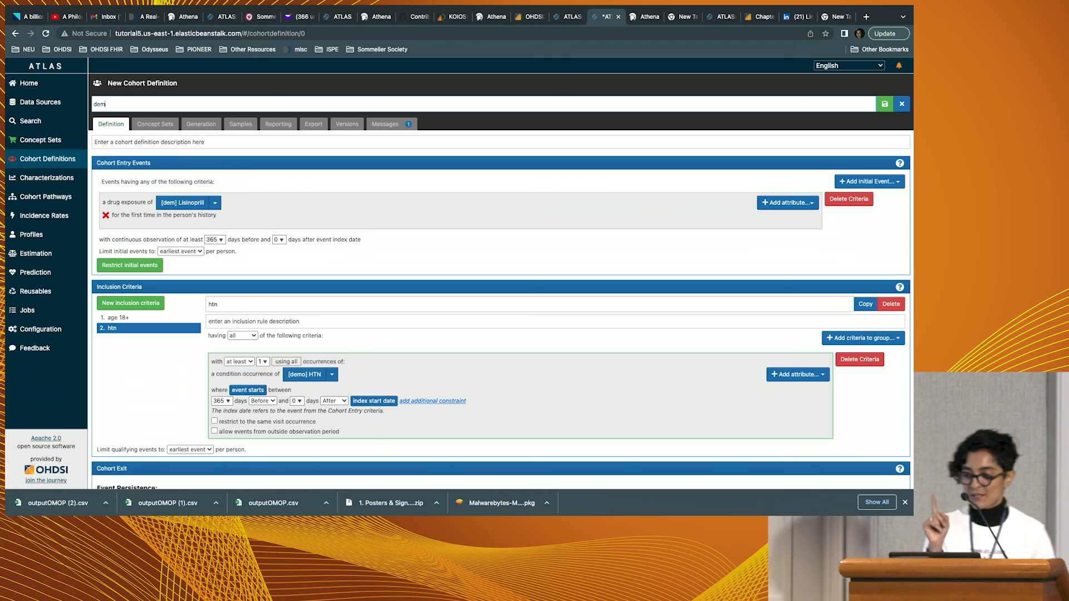